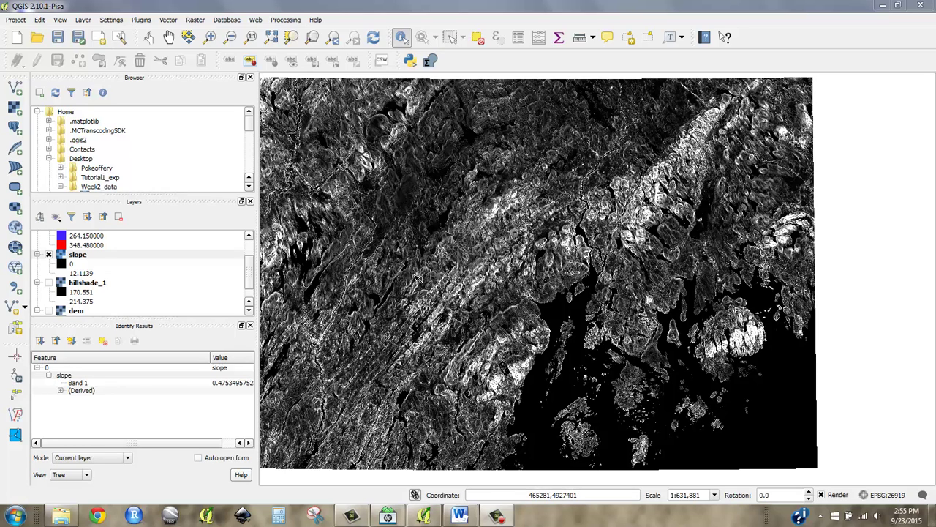
# Enter the expression "slope@1" < 5 in the Raster Calculator.
pyautogui.click(194, 21)
pyautogui.click(201, 32)
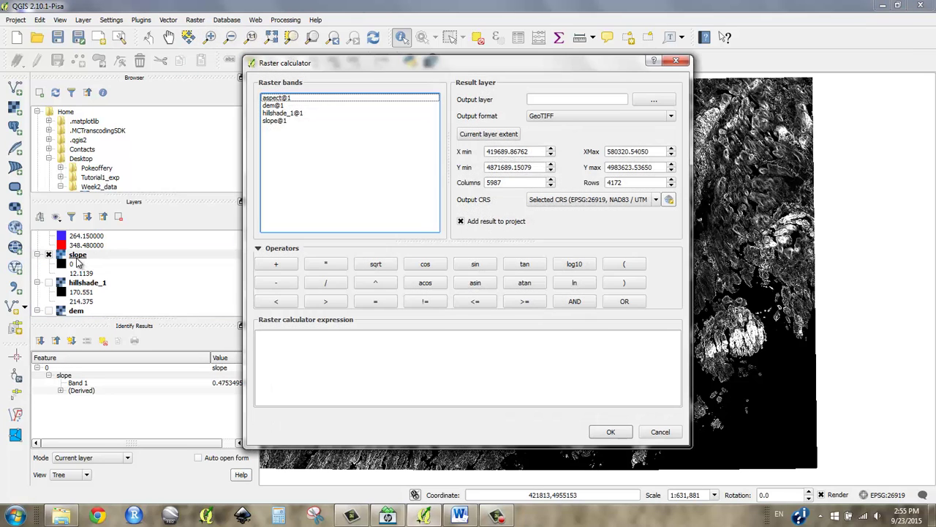
pyautogui.doubleClick(282, 121)
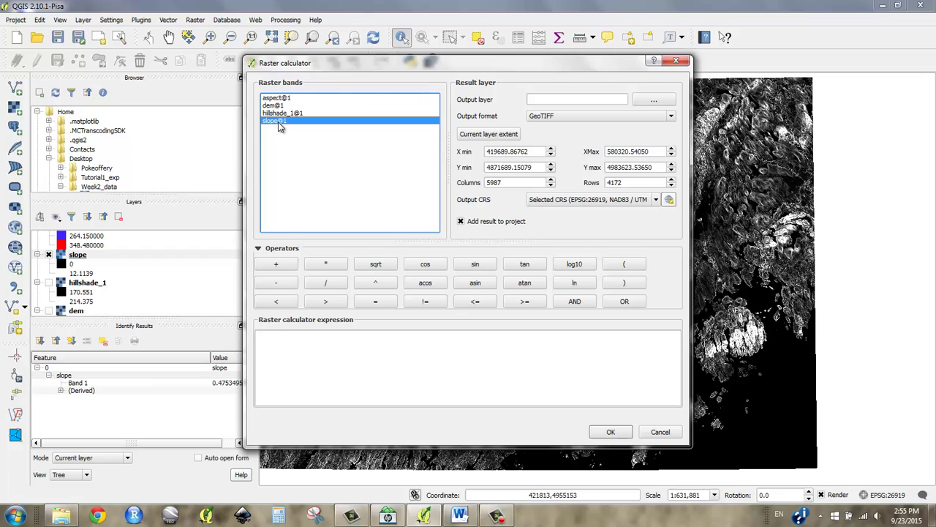
pyautogui.click(278, 302)
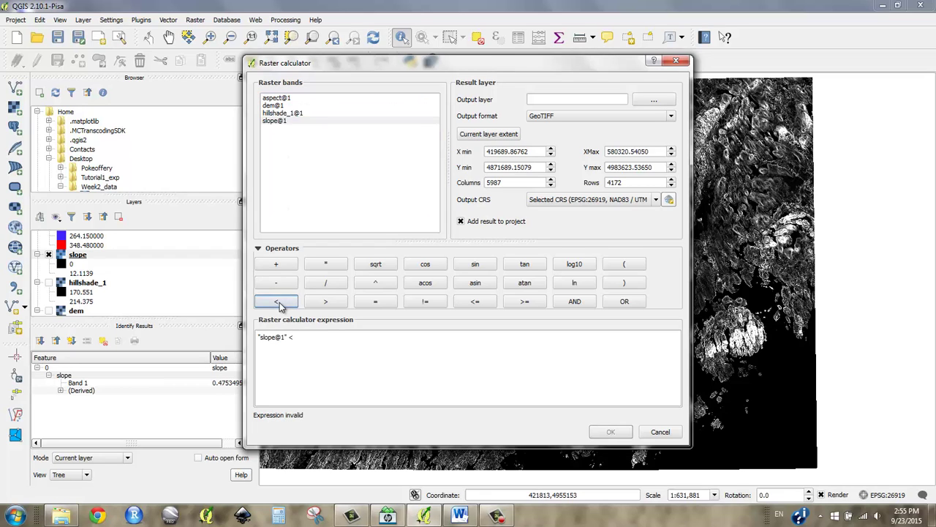
pyautogui.click(375, 351)
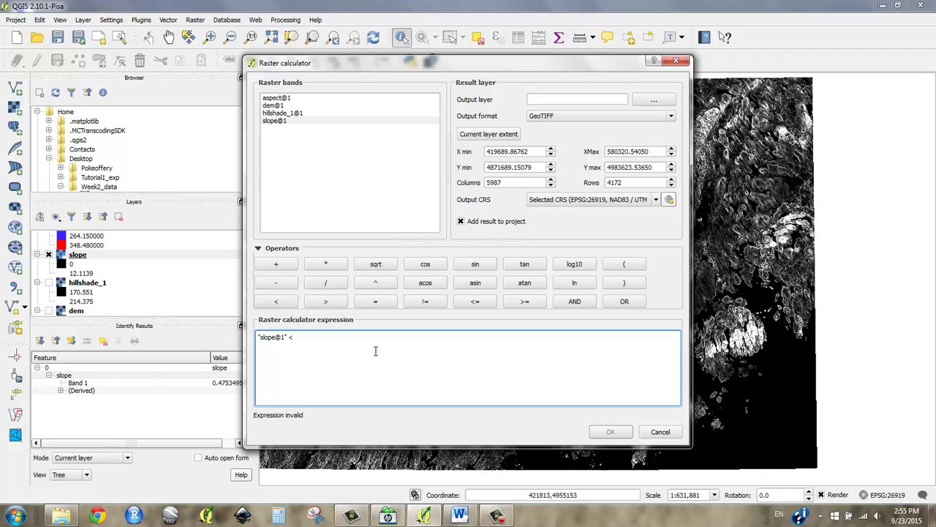
pyautogui.write('5')
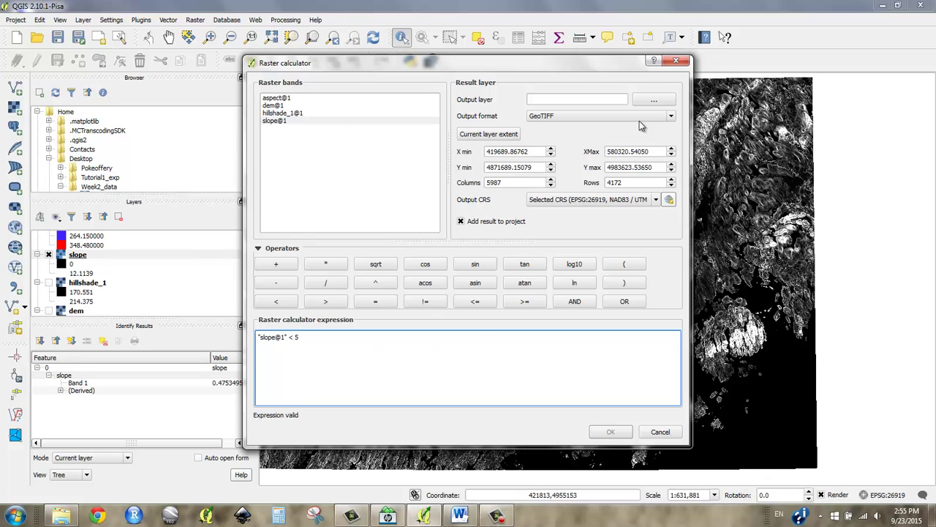
# Create a new 'booleans' folder inside Desktop/Week2_data for the output.
pyautogui.click(651, 102)
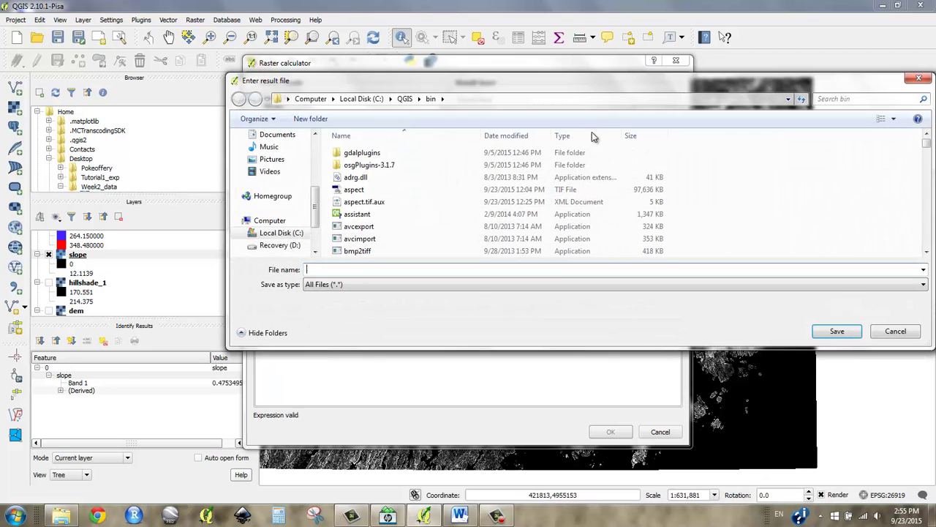
pyautogui.scroll(4, 274, 175)
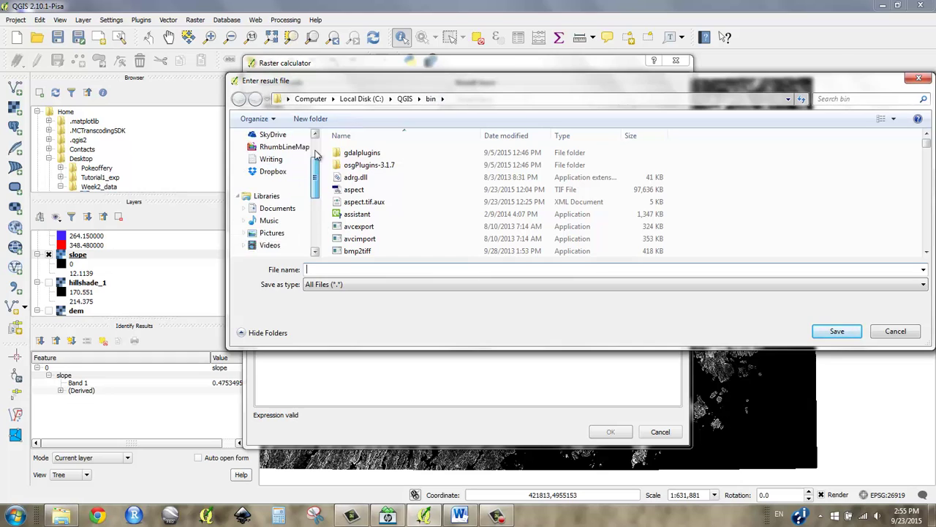
pyautogui.click(272, 152)
pyautogui.doubleClick(362, 223)
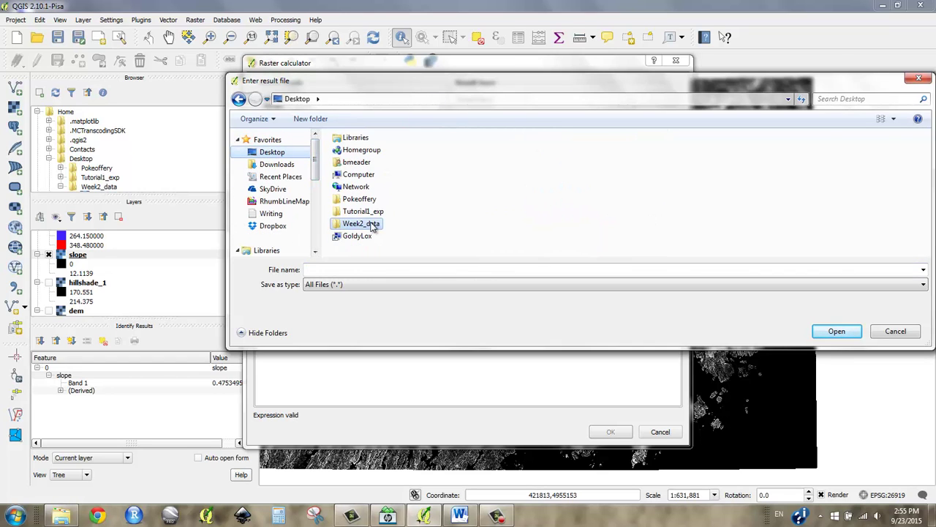
pyautogui.click(322, 119)
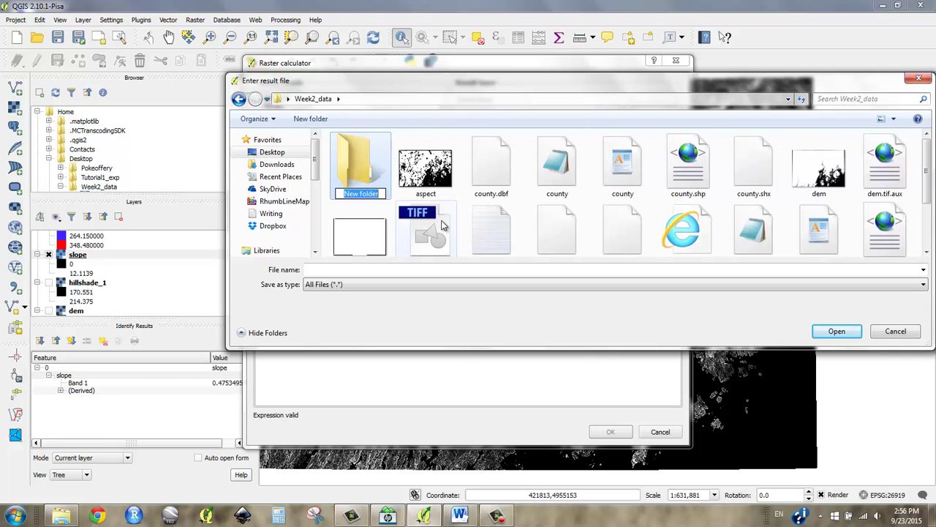
pyautogui.write('boo')
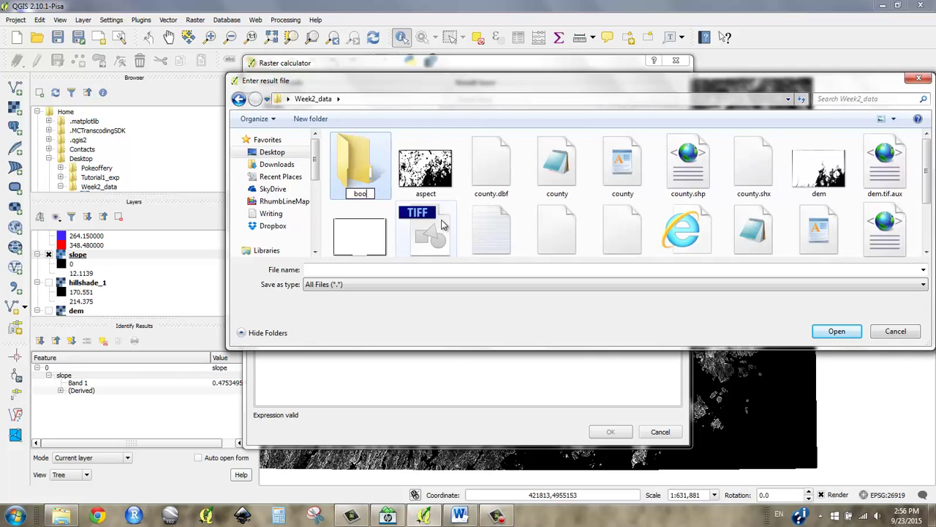
pyautogui.write('leans')
pyautogui.press('Return')
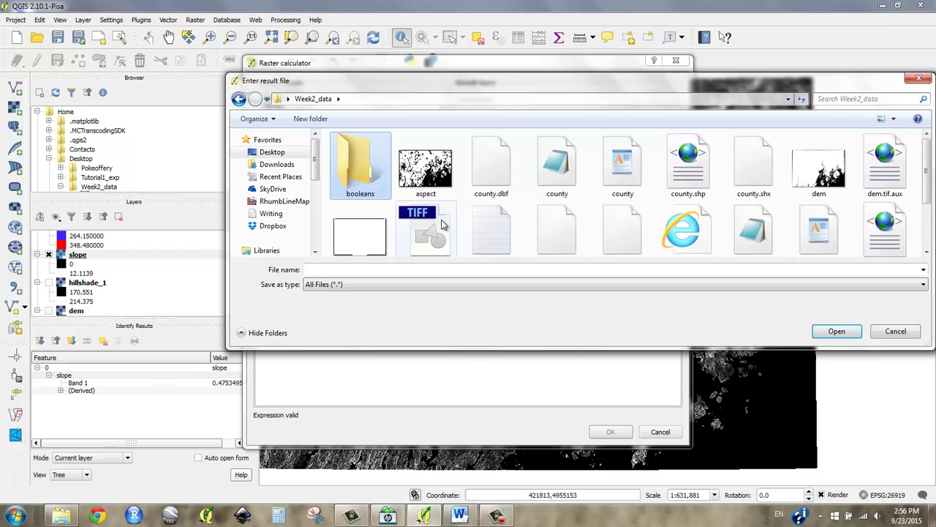
# Set the calculator output file to 'flat' inside the booleans folder.
pyautogui.doubleClick(358, 181)
pyautogui.click(374, 271)
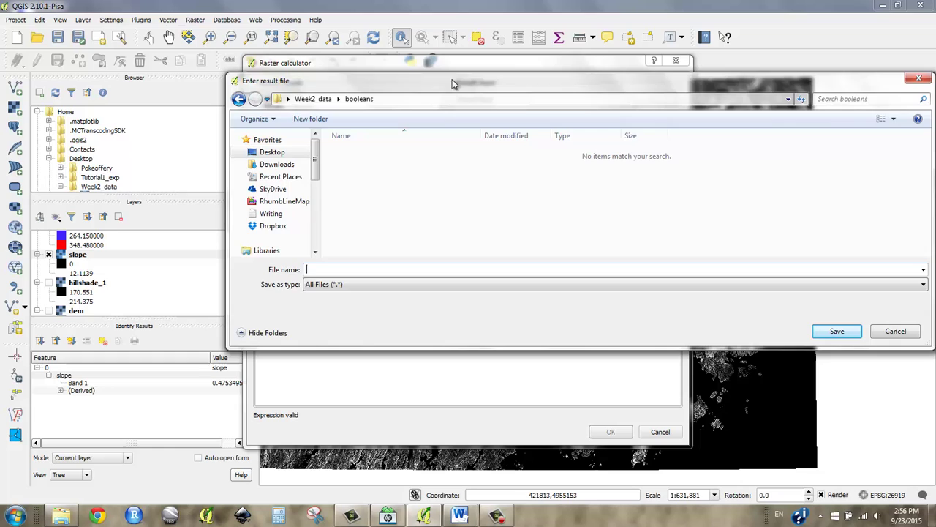
pyautogui.moveTo(454, 80); pyautogui.dragTo(355, 74)
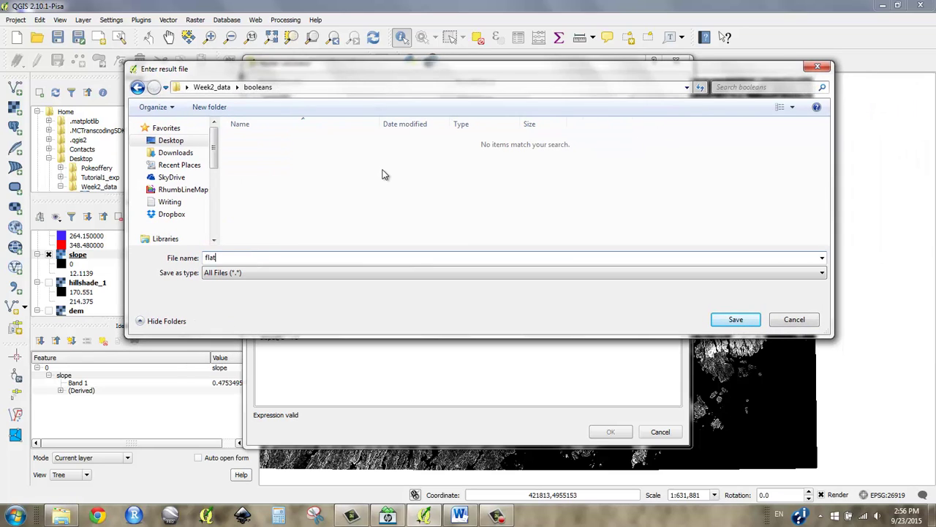
pyautogui.click(735, 320)
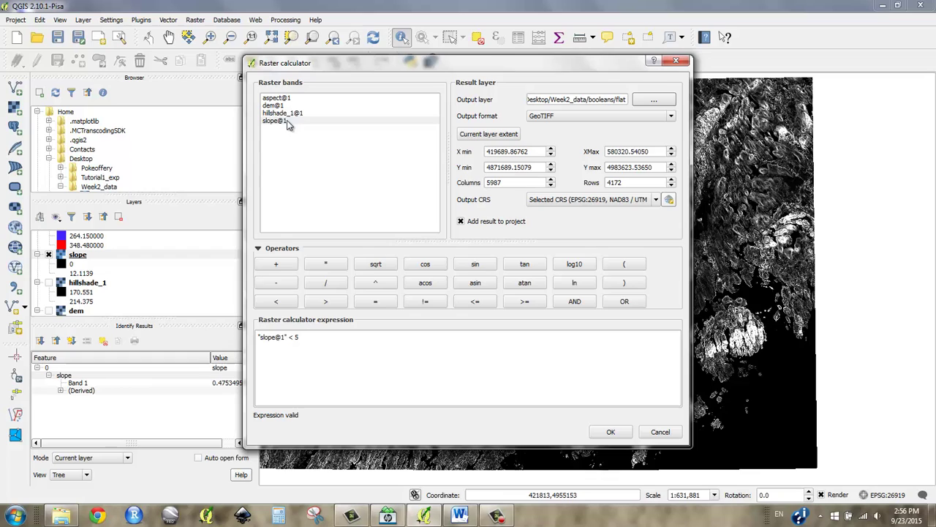
# Run the slope < 5 calculation to add the flat layer, then zoom the map out.
pyautogui.click(311, 344)
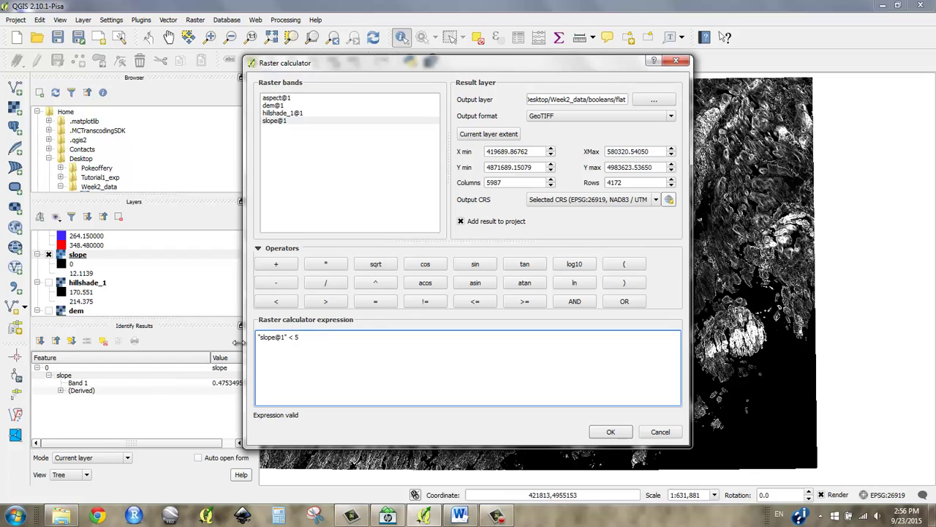
pyautogui.click(620, 434)
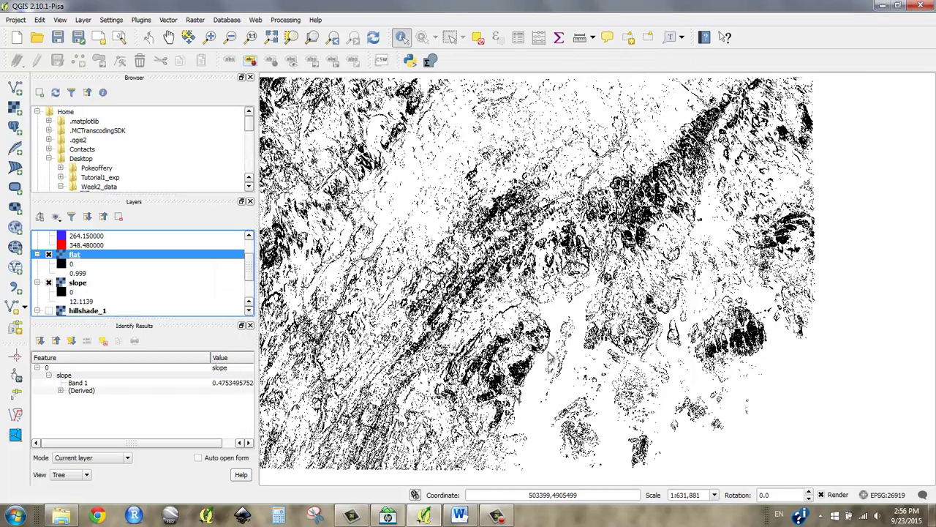
pyautogui.scroll(-1, 451, 272)
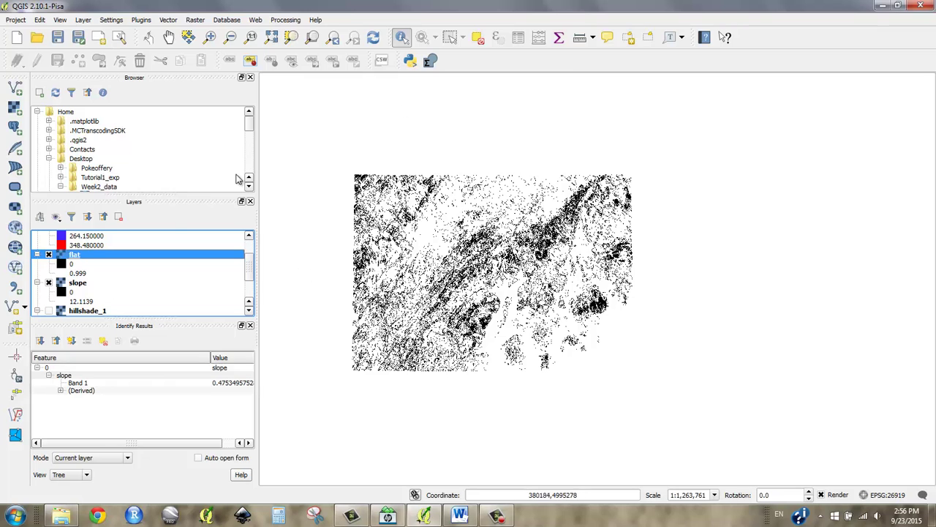
# Show the flat layer's Style properties, currently Singleband gray from 0 to 0.999.
pyautogui.rightClick(79, 262)
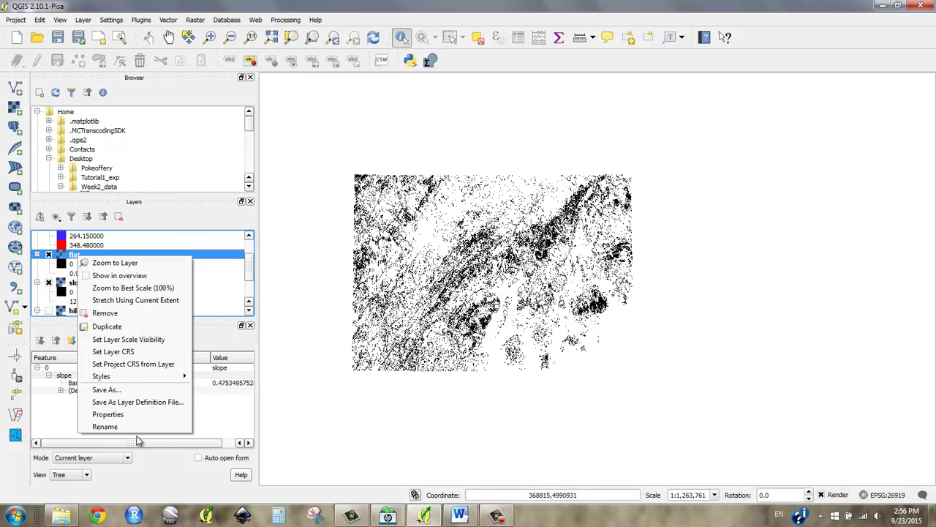
pyautogui.click(149, 415)
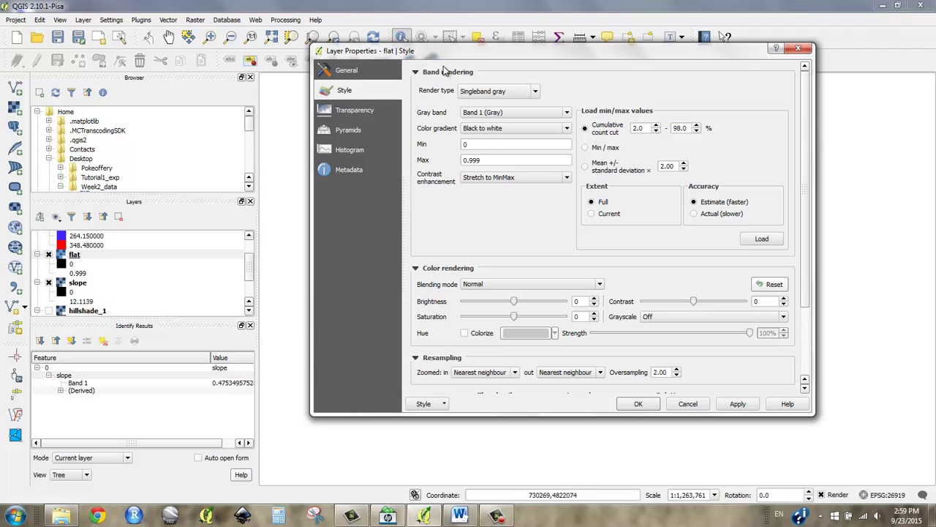
pyautogui.moveTo(466, 55); pyautogui.dragTo(385, 71)
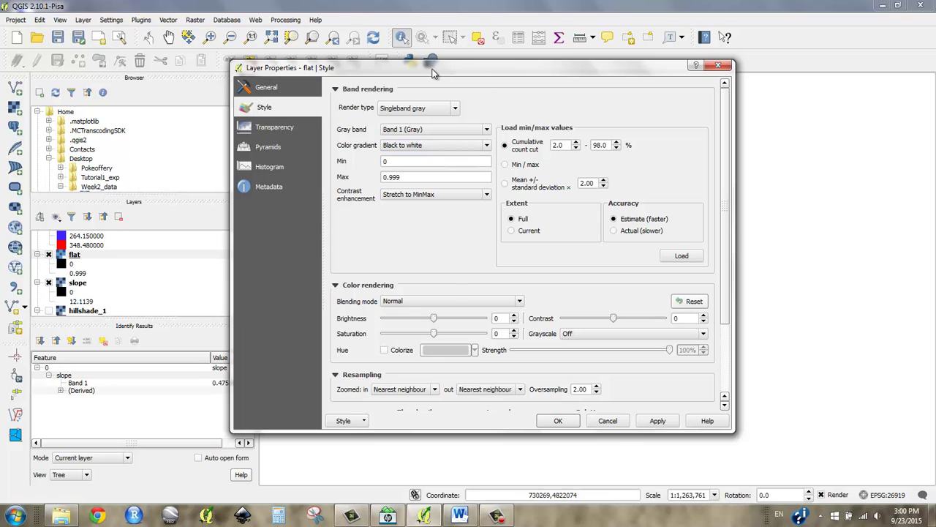
pyautogui.moveTo(433, 68); pyautogui.dragTo(806, 73)
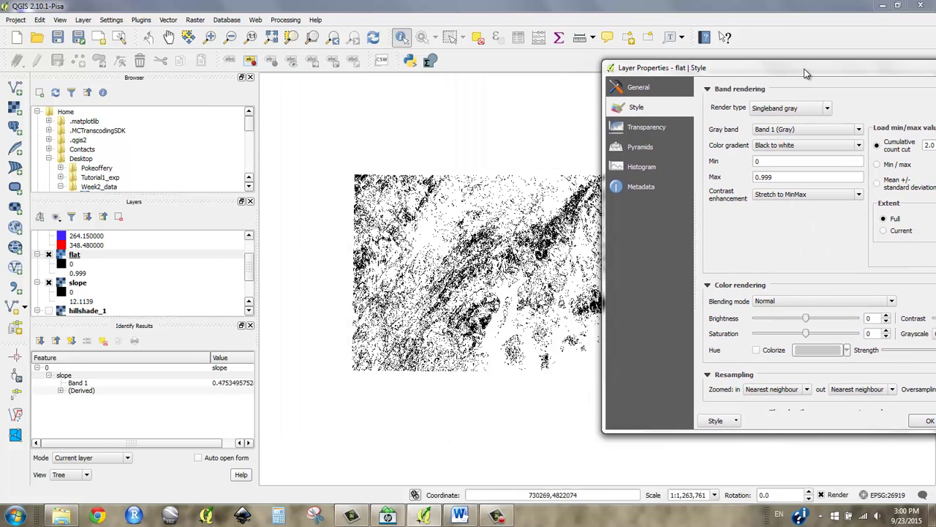
pyautogui.moveTo(805, 73); pyautogui.dragTo(640, 50)
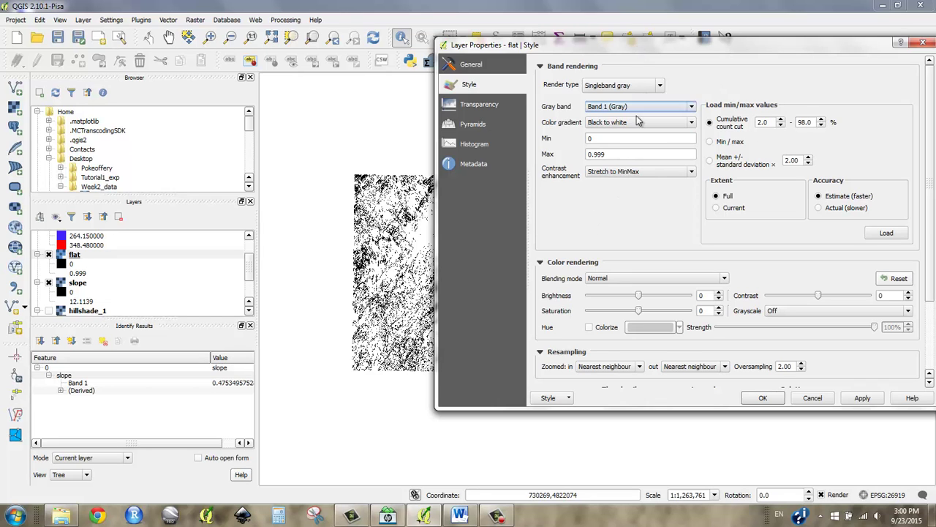
pyautogui.moveTo(590, 45); pyautogui.dragTo(670, 80)
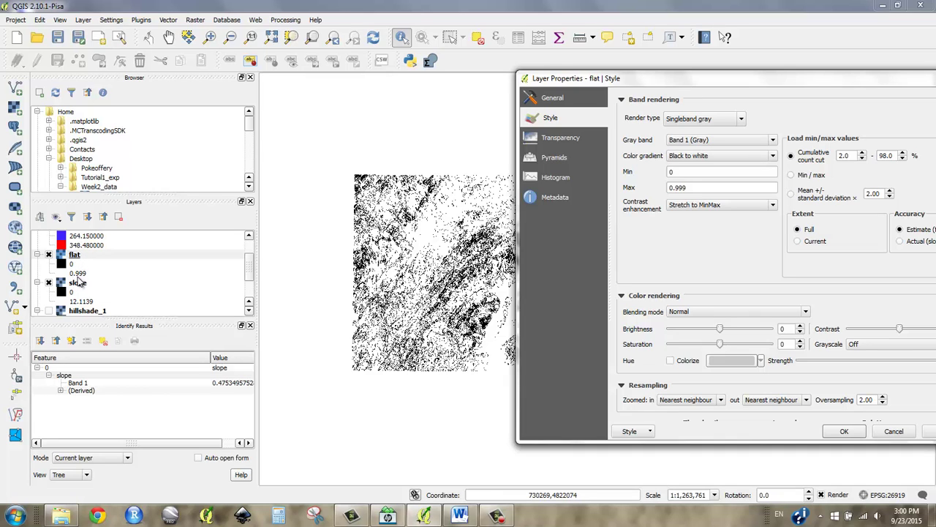
pyautogui.moveTo(665, 85); pyautogui.dragTo(342, 87)
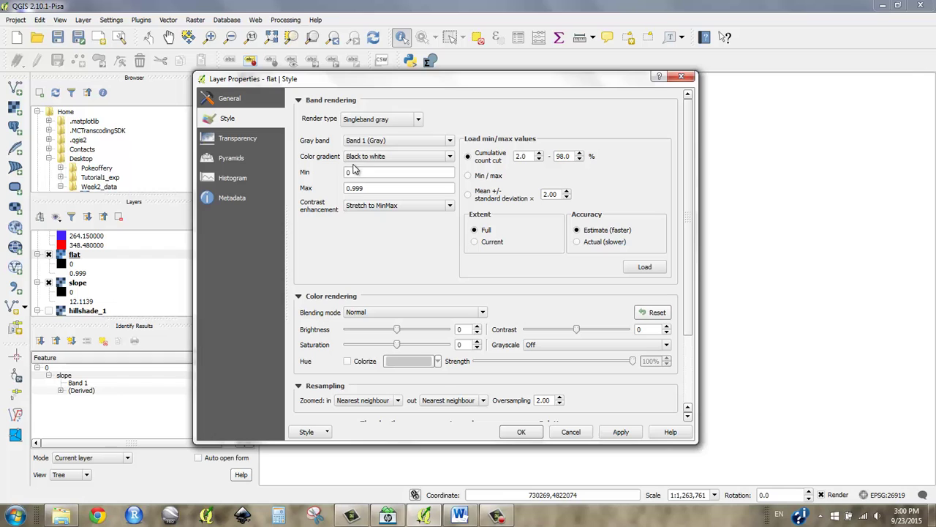
pyautogui.click(372, 122)
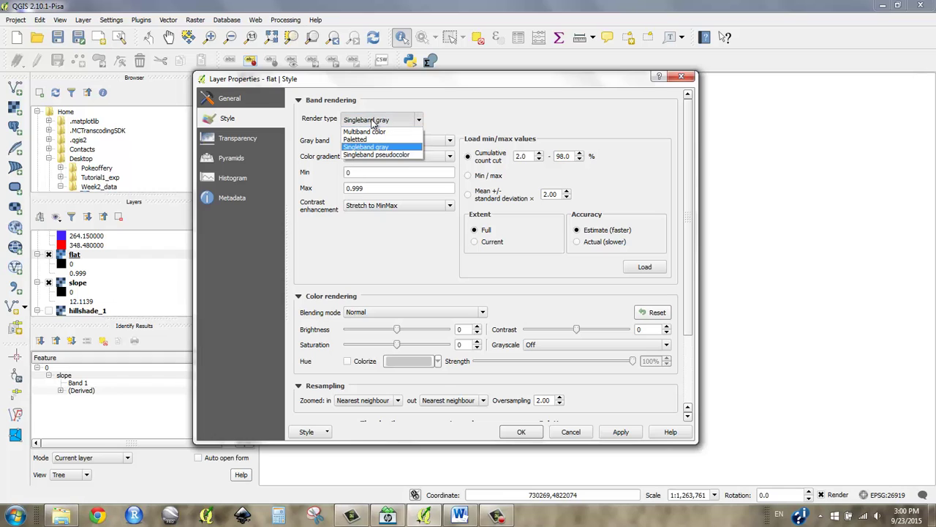
# Style flat as Singleband pseudocolor, BrBG ramp, equal interval, 2 classes, and apply.
pyautogui.click(374, 156)
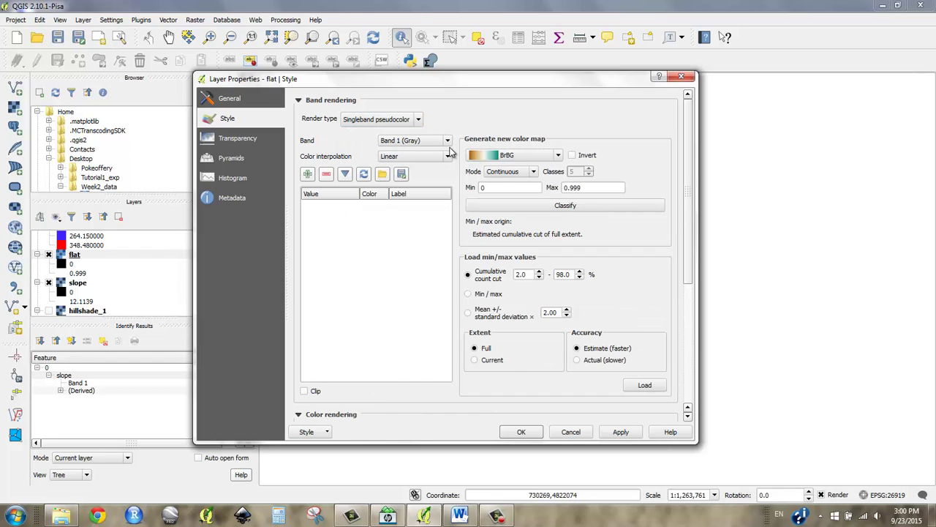
pyautogui.click(551, 208)
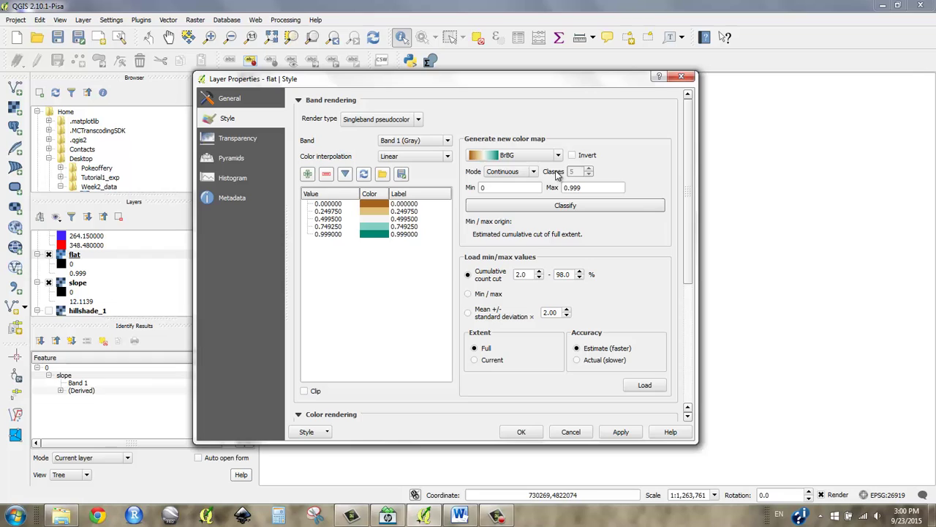
pyautogui.click(512, 172)
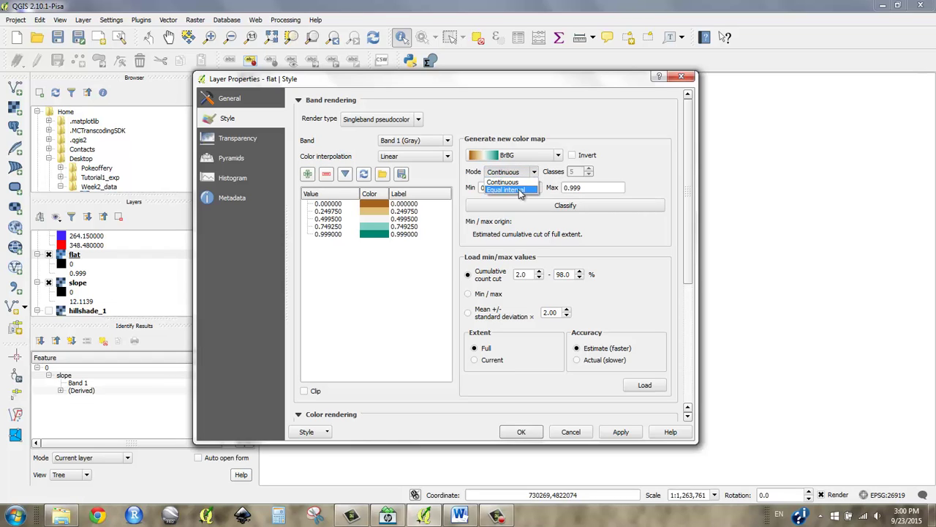
pyautogui.click(521, 191)
pyautogui.click(589, 175)
pyautogui.click(589, 174)
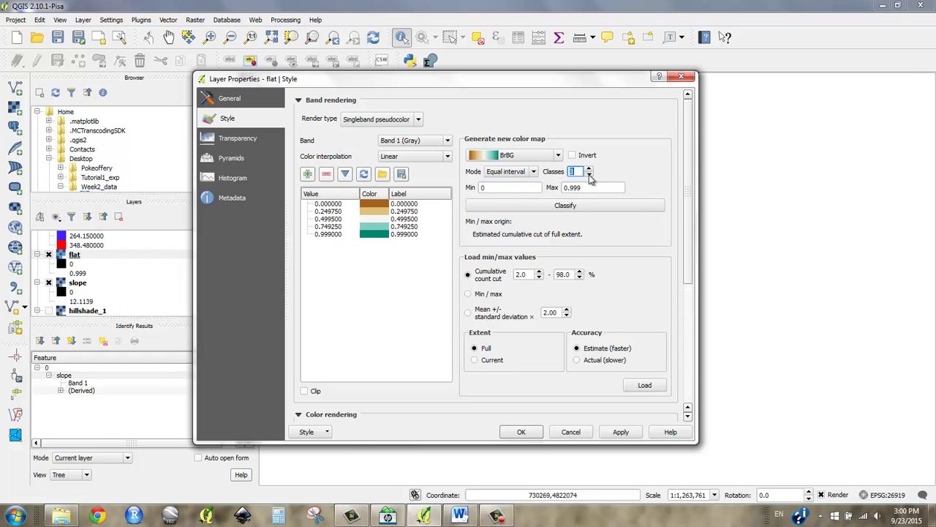
pyautogui.click(565, 206)
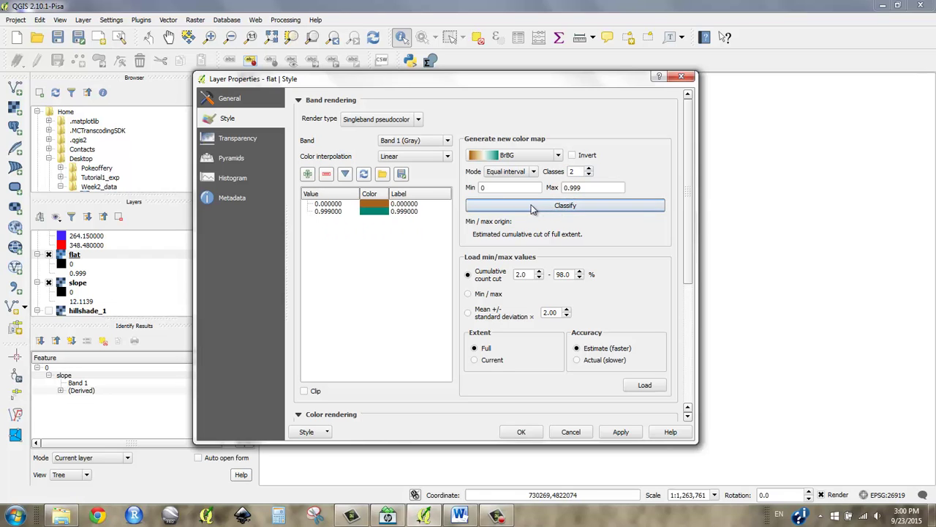
pyautogui.click(521, 432)
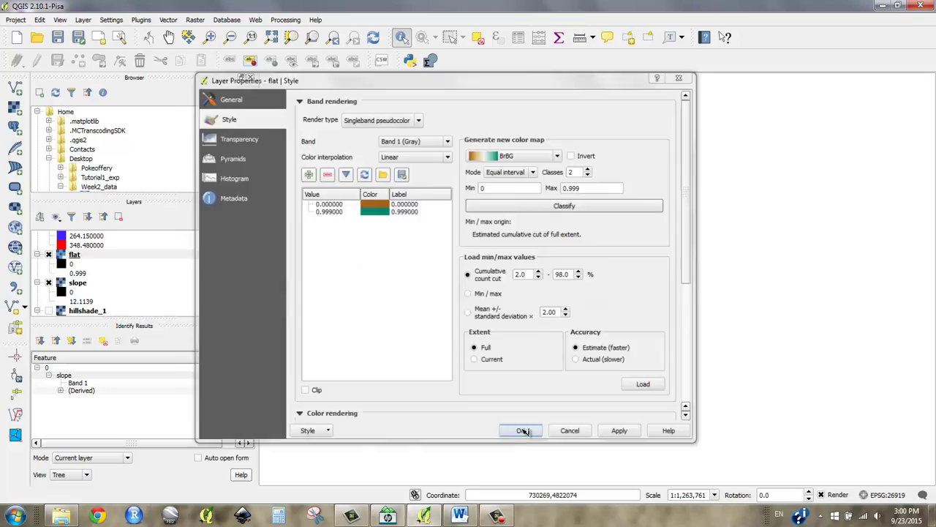
# Change the flat layer's 0 class colour to yellow (#a6a10f) and apply it.
pyautogui.scroll(1, 470, 284)
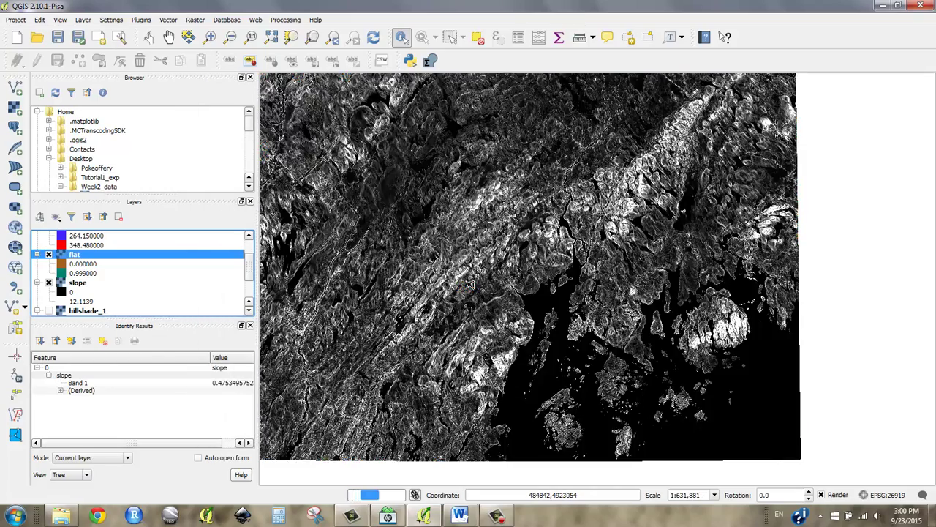
pyautogui.scroll(1, 443, 278)
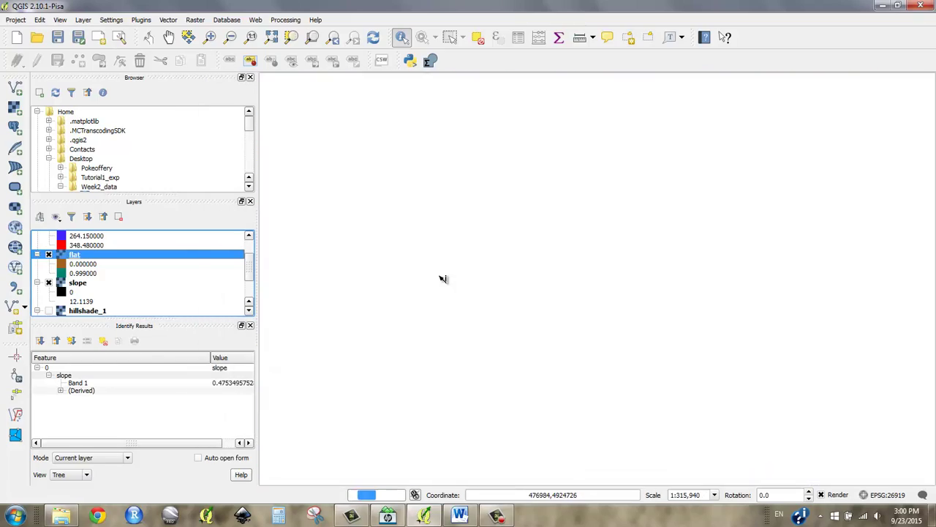
pyautogui.doubleClick(85, 267)
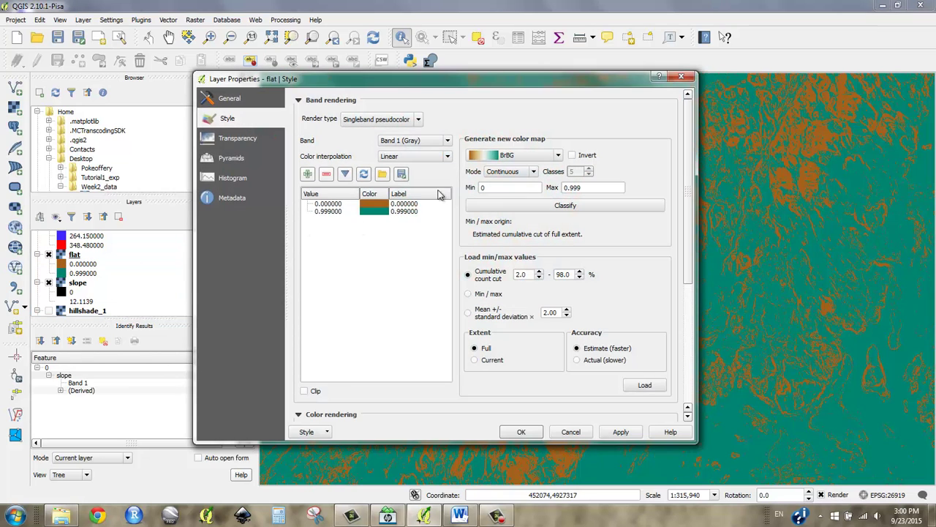
pyautogui.doubleClick(380, 207)
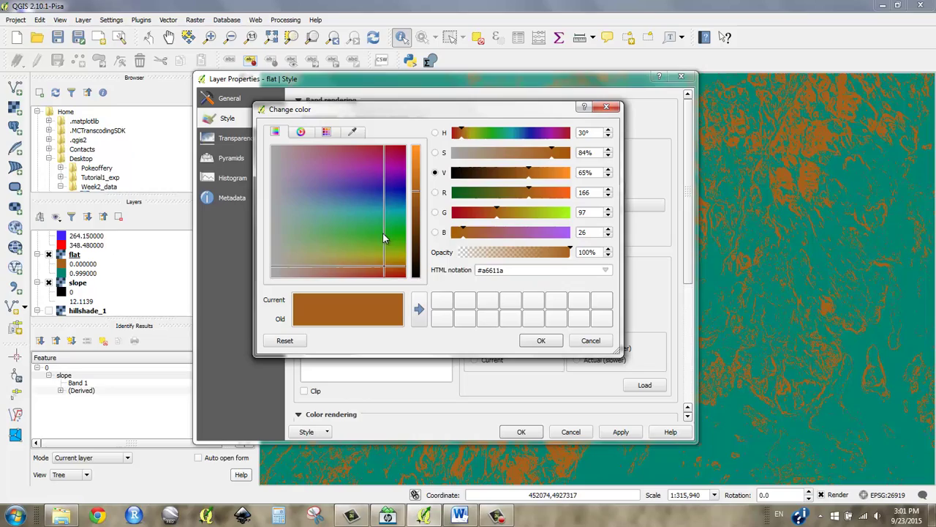
pyautogui.click(394, 257)
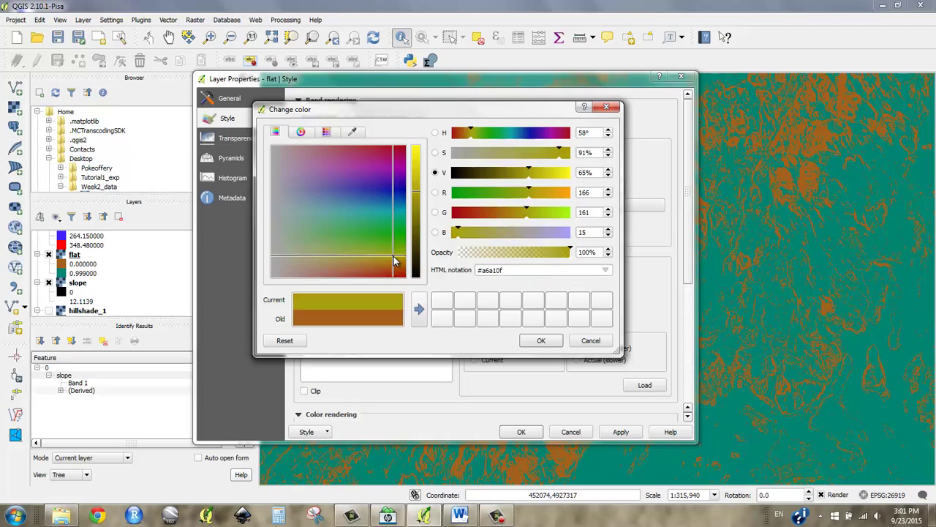
pyautogui.click(417, 165)
pyautogui.click(542, 340)
pyautogui.click(524, 436)
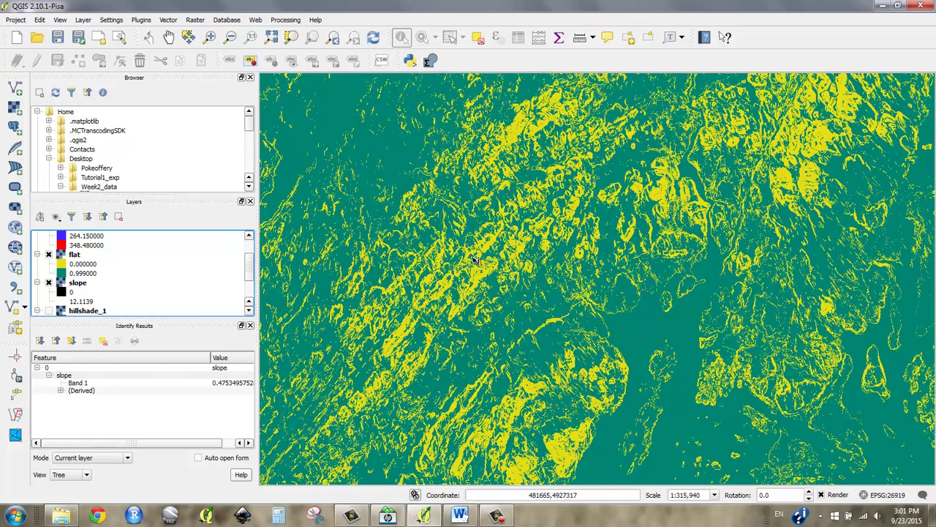
pyautogui.scroll(3, 474, 260)
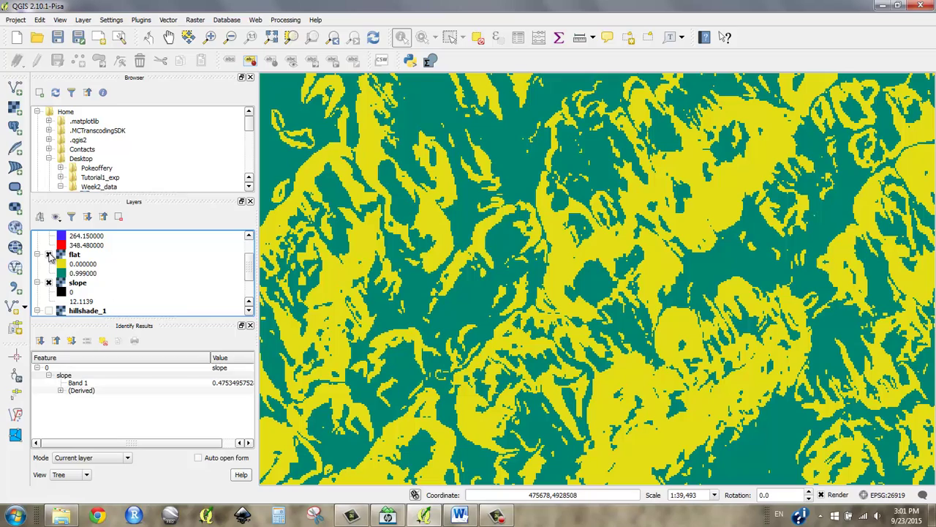
pyautogui.click(48, 254)
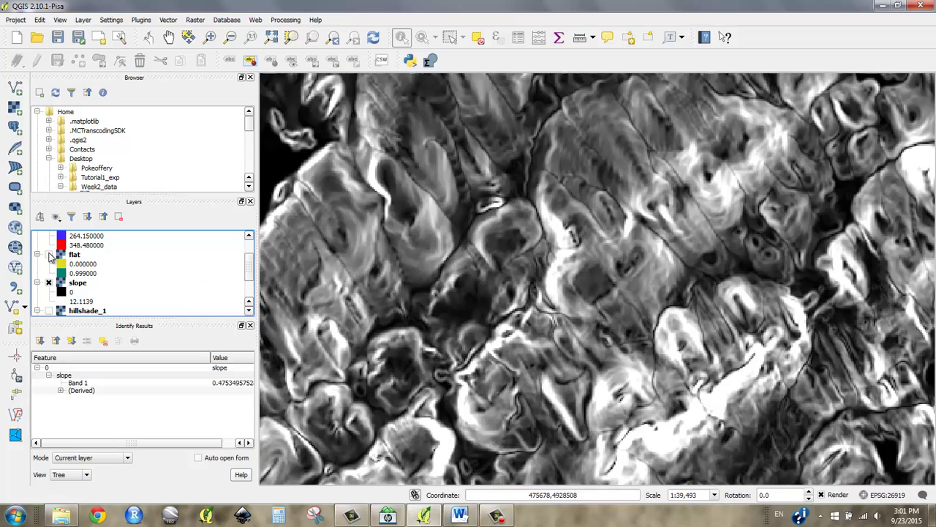
pyautogui.click(48, 254)
pyautogui.click(48, 254)
pyautogui.click(49, 254)
pyautogui.click(48, 254)
pyautogui.click(48, 254)
pyautogui.scroll(-2, 315, 256)
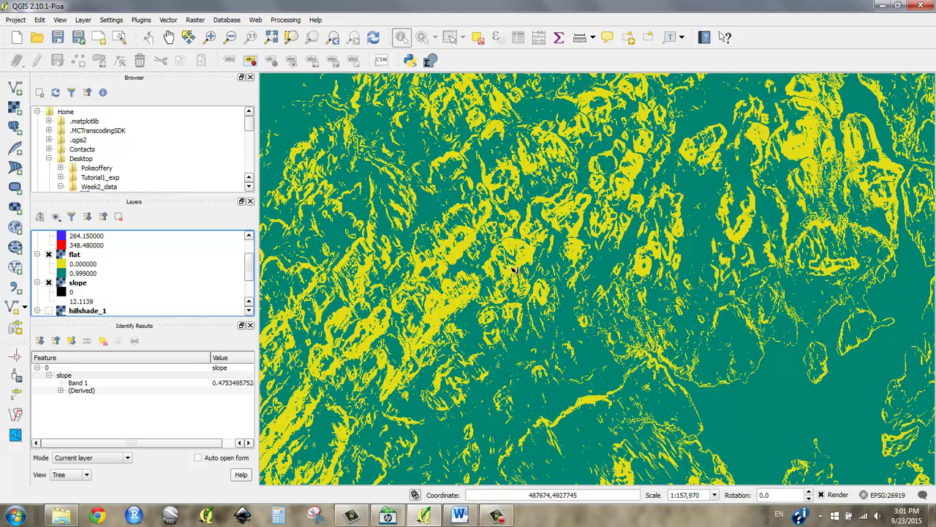
pyautogui.hotkey('ctrl', 'd')
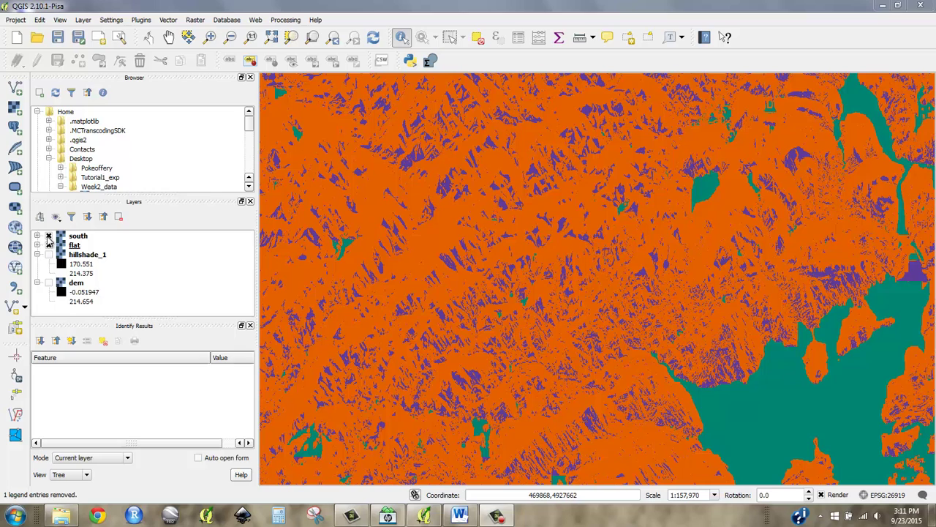
pyautogui.click(38, 235)
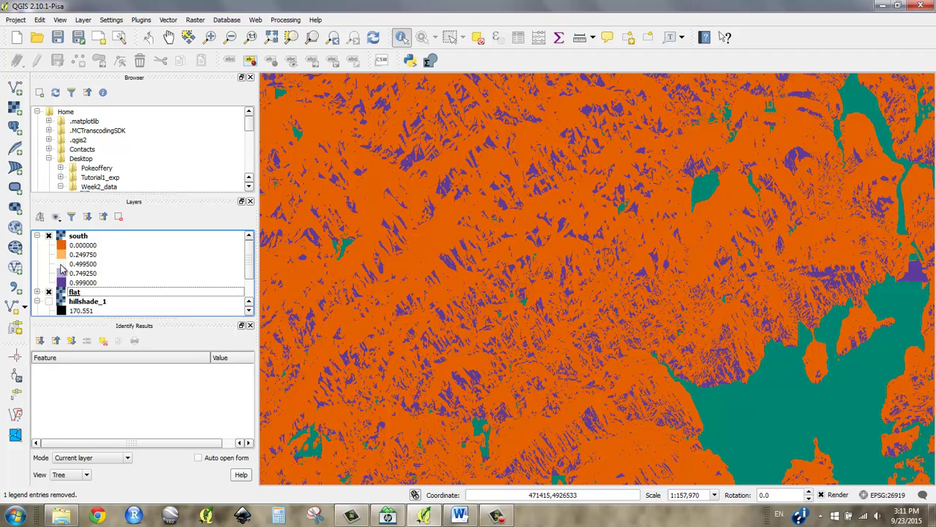
pyautogui.click(62, 275)
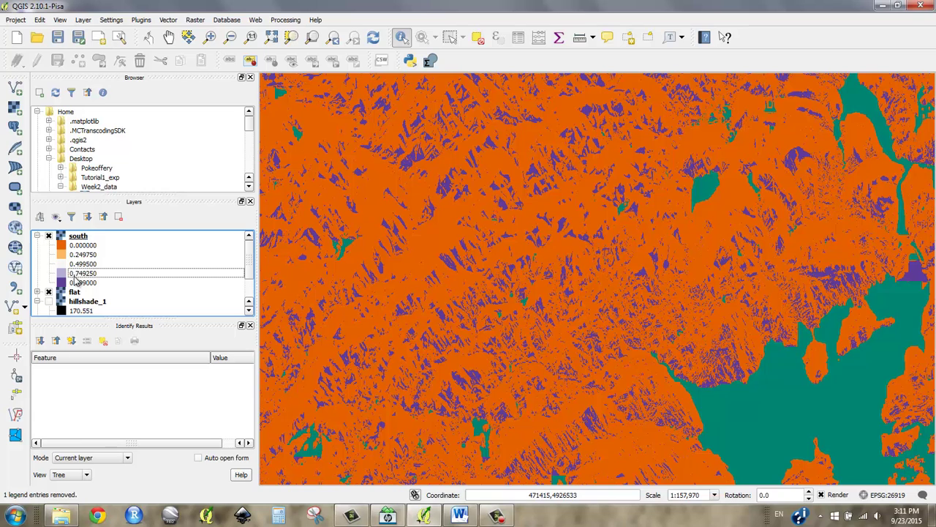
pyautogui.rightClick(69, 241)
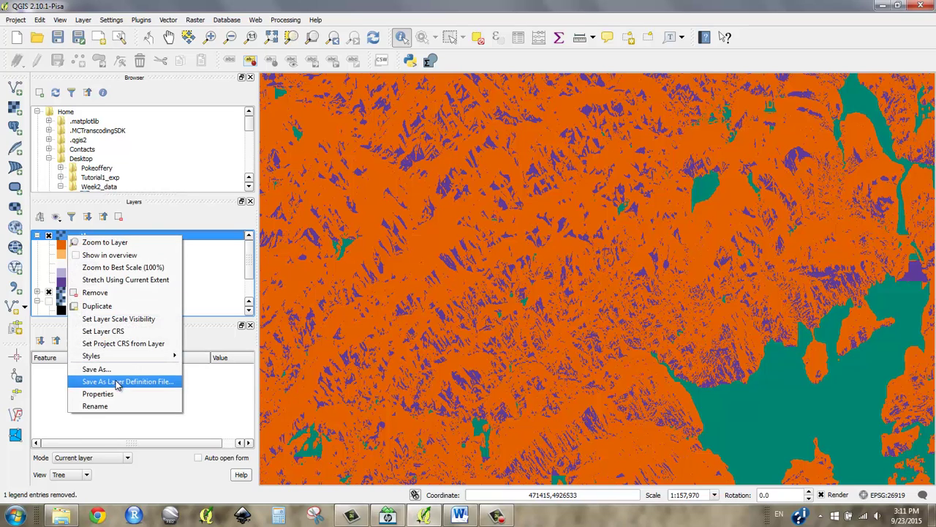
pyautogui.click(63, 244)
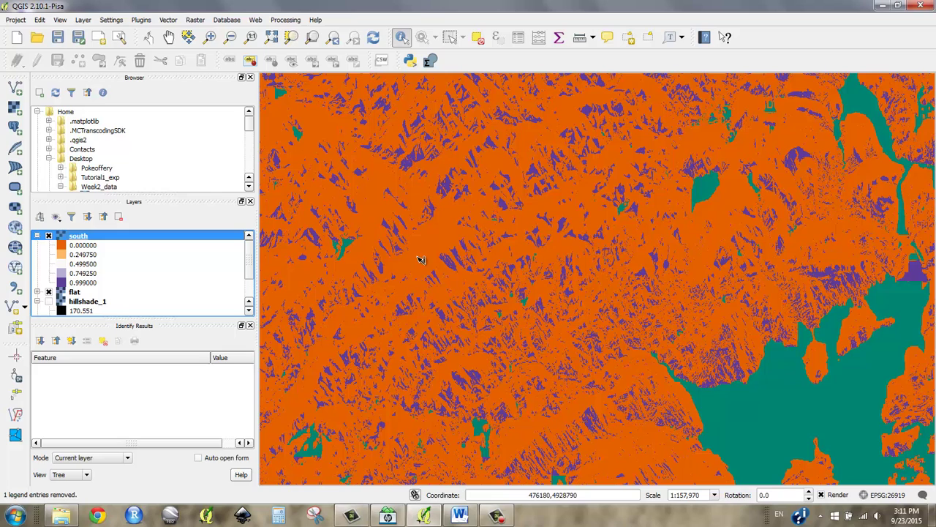
pyautogui.click(38, 236)
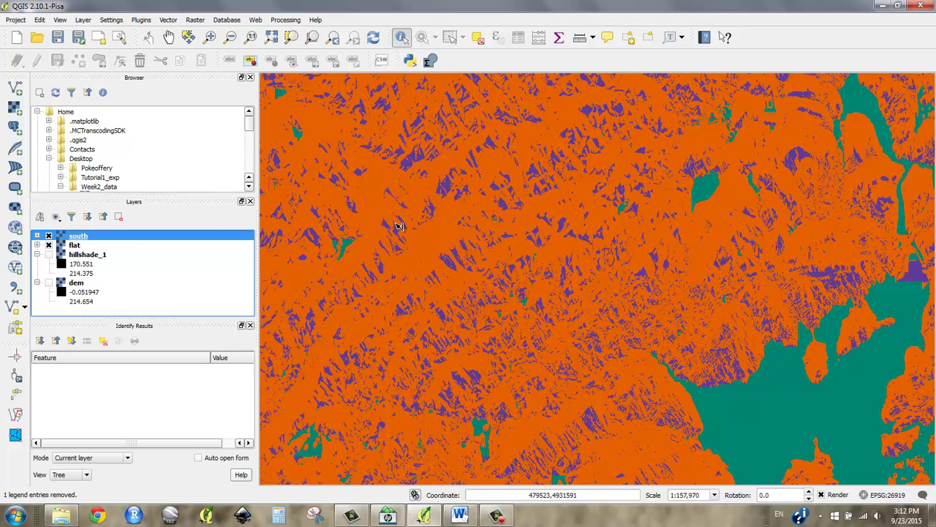
# Toggle the south layer's visibility to compare it with flat.
pyautogui.click(48, 236)
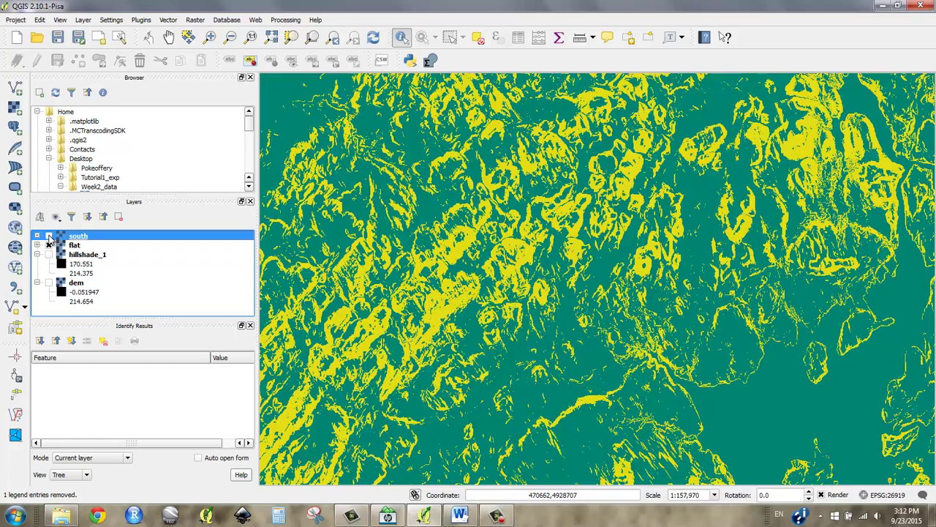
pyautogui.click(48, 237)
pyautogui.click(48, 237)
pyautogui.click(48, 237)
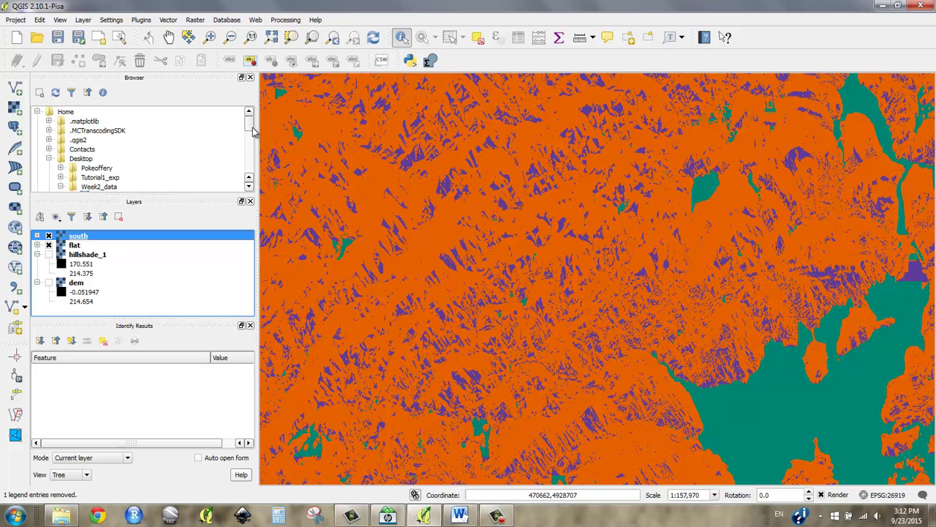
# Add melcd.tif from the Browser panel to the map as the top layer.
pyautogui.scroll(-3, 252, 138)
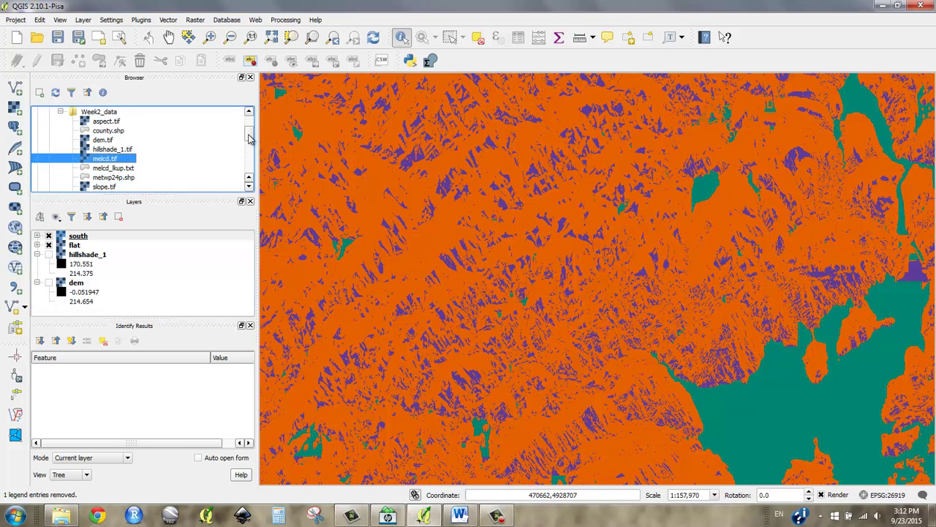
pyautogui.scroll(-1, 249, 139)
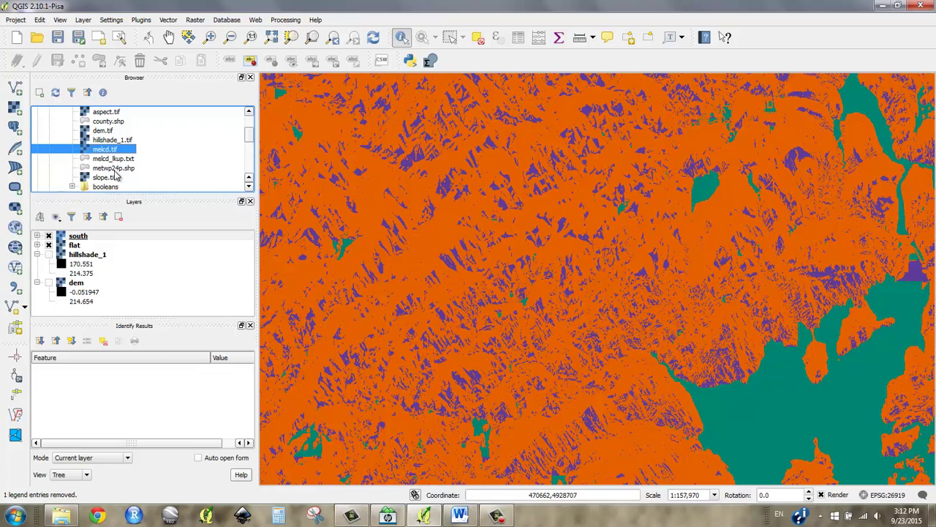
pyautogui.moveTo(102, 150); pyautogui.dragTo(336, 204)
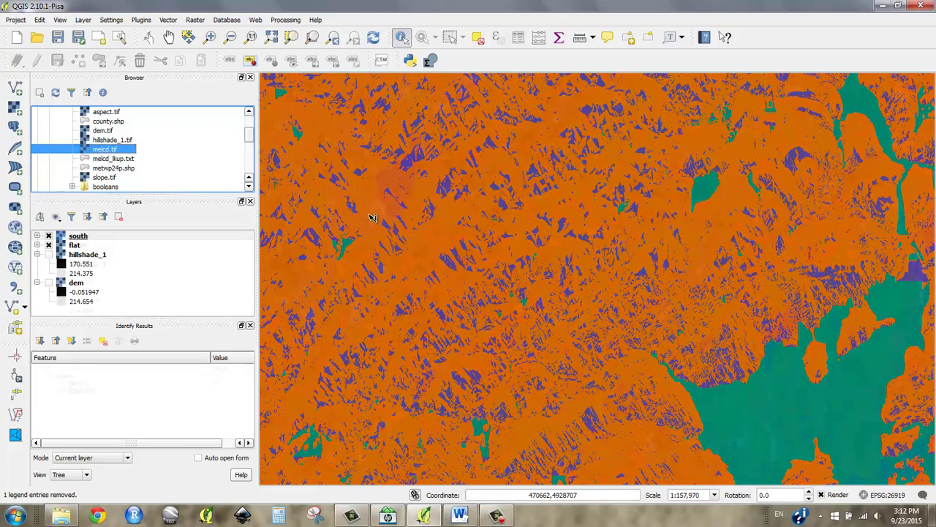
pyautogui.click(520, 333)
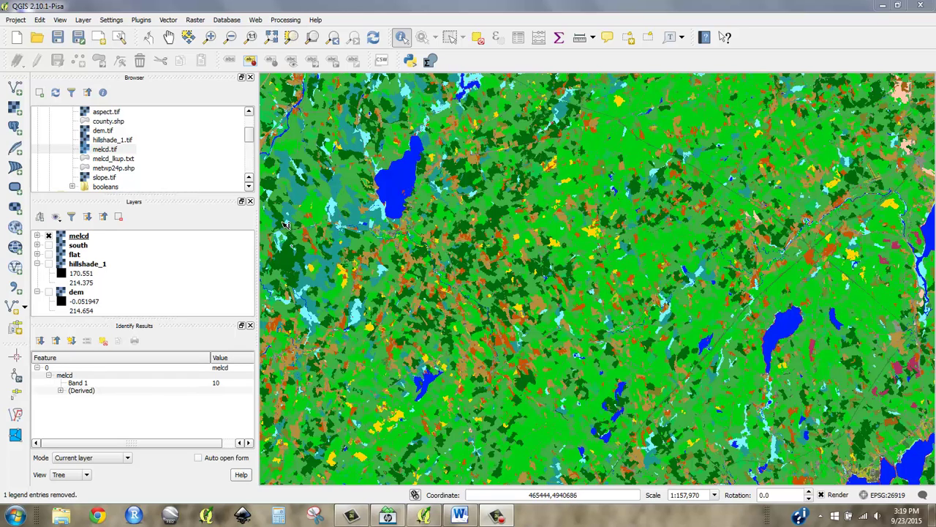
# Look up melcd_lkup's land-cover codes in Week2_data, noting Deciduous forest, then return to QGIS.
pyautogui.click(37, 236)
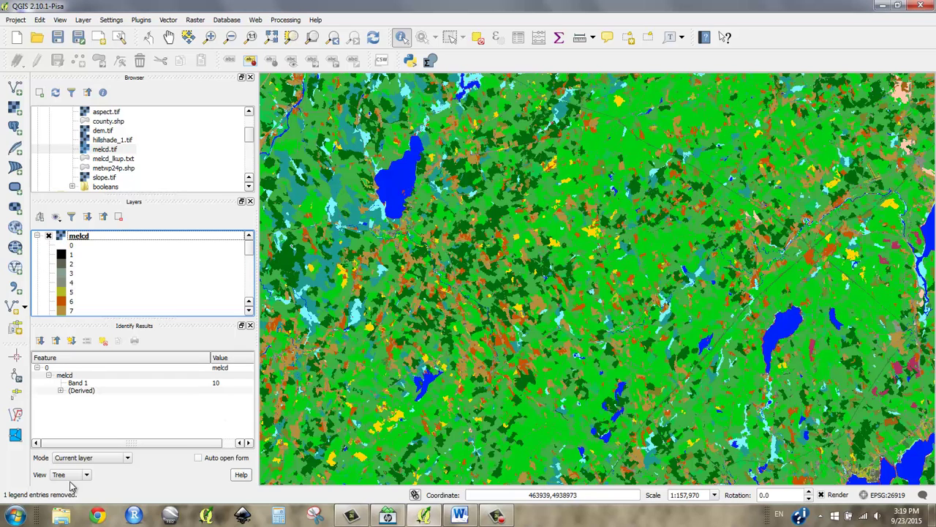
pyautogui.click(62, 519)
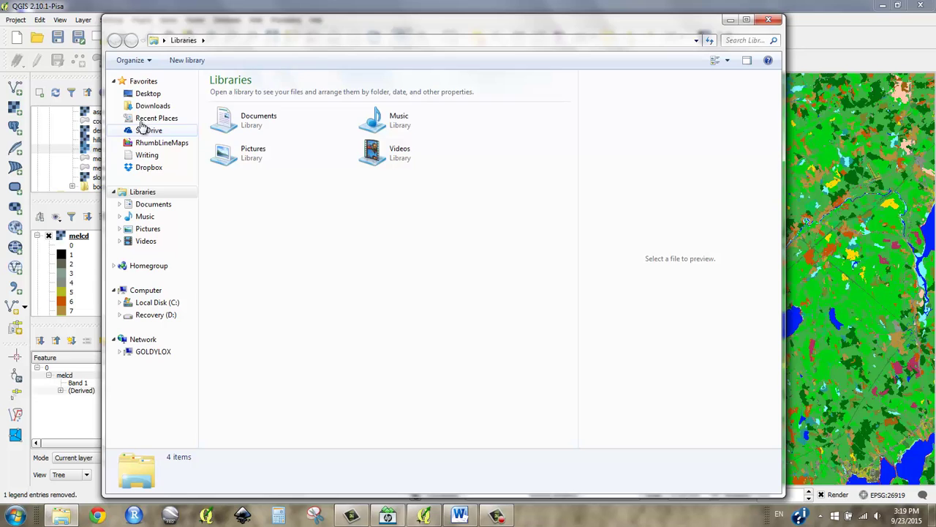
pyautogui.click(150, 96)
pyautogui.doubleClick(240, 204)
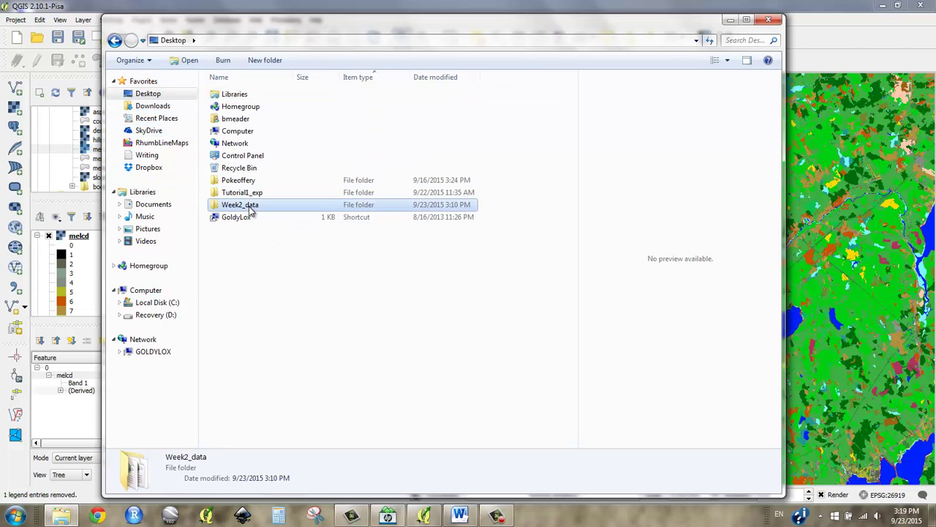
pyautogui.click(242, 243)
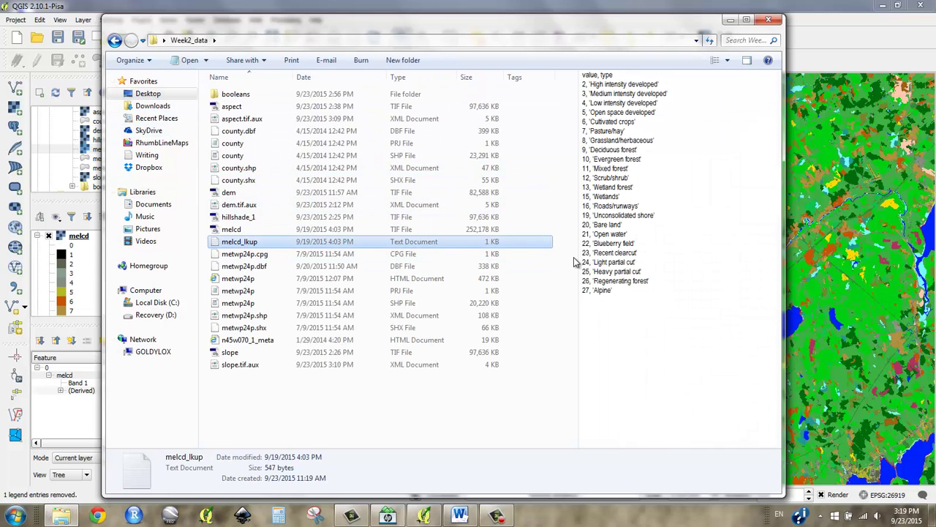
pyautogui.click(590, 149)
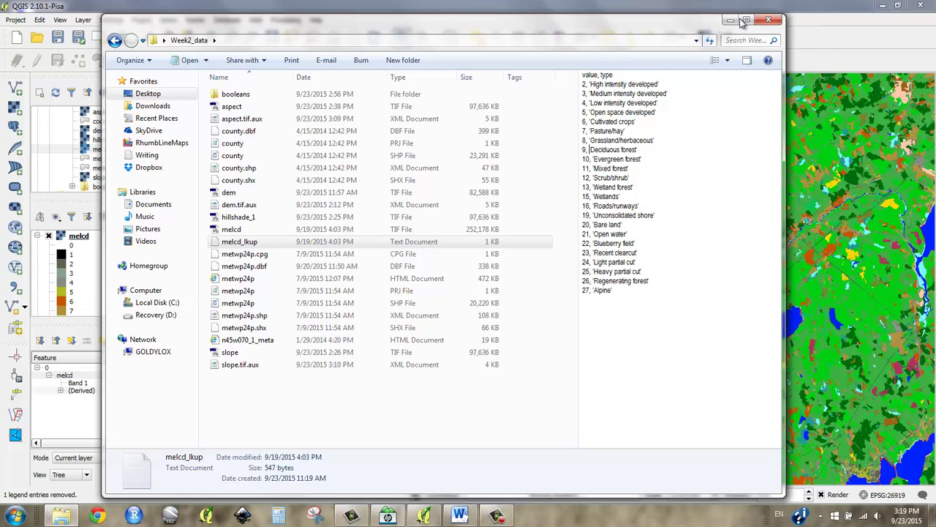
pyautogui.click(766, 20)
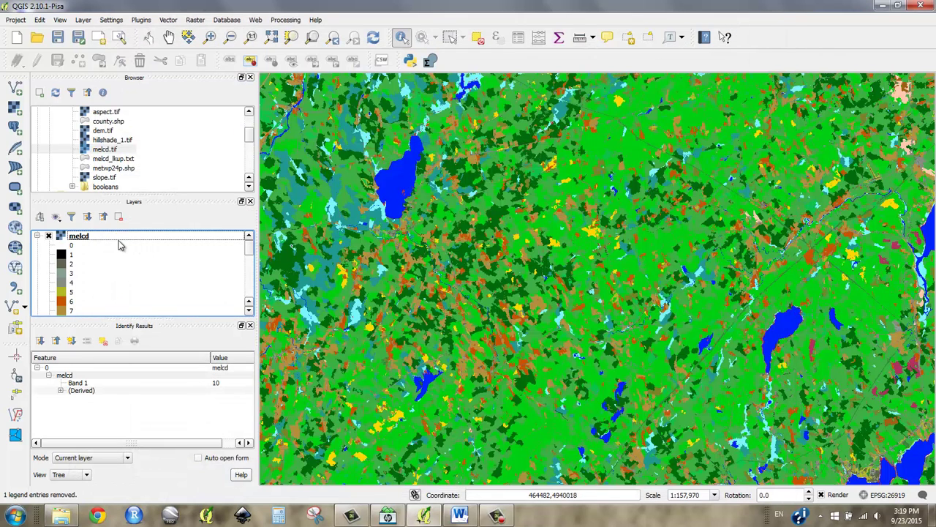
# In melcd's Style properties, recolour land-cover class 9 red.
pyautogui.moveTo(248, 250); pyautogui.dragTo(251, 254)
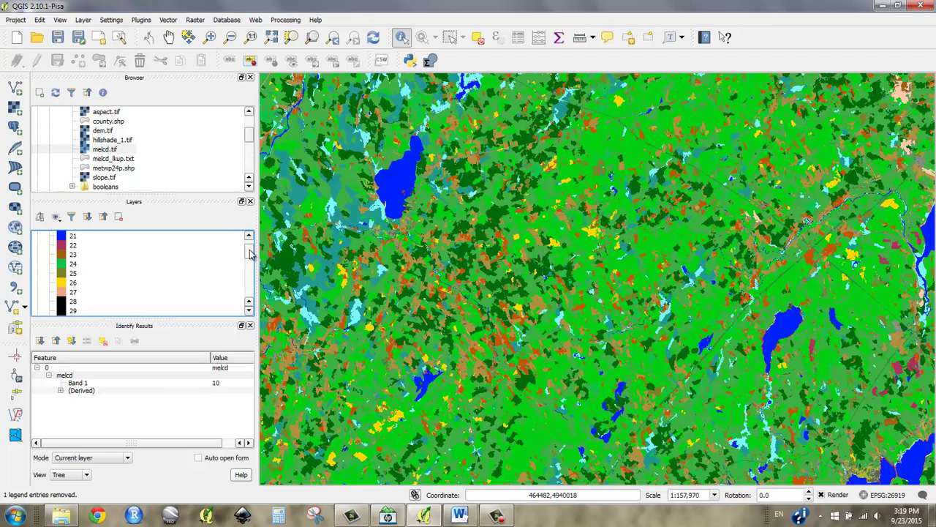
pyautogui.scroll(7, 250, 253)
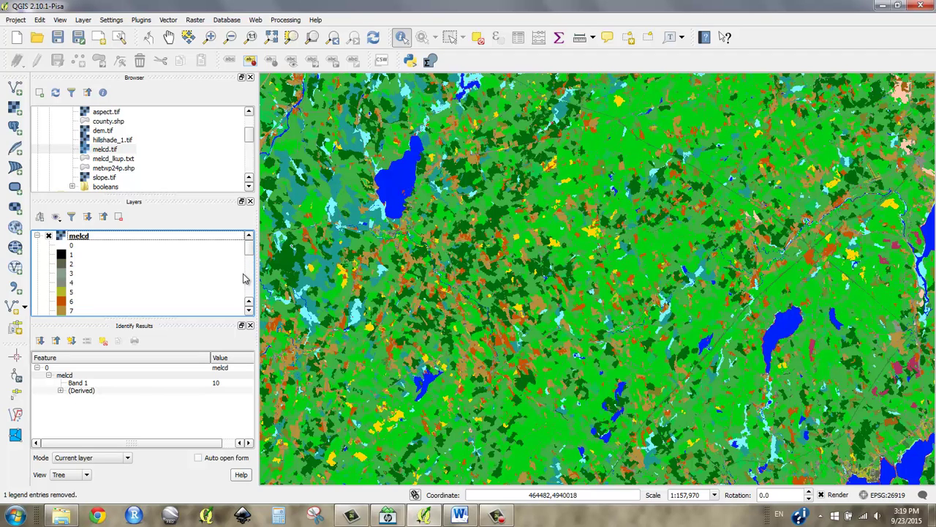
pyautogui.scroll(-2, 244, 278)
pyautogui.click(63, 274)
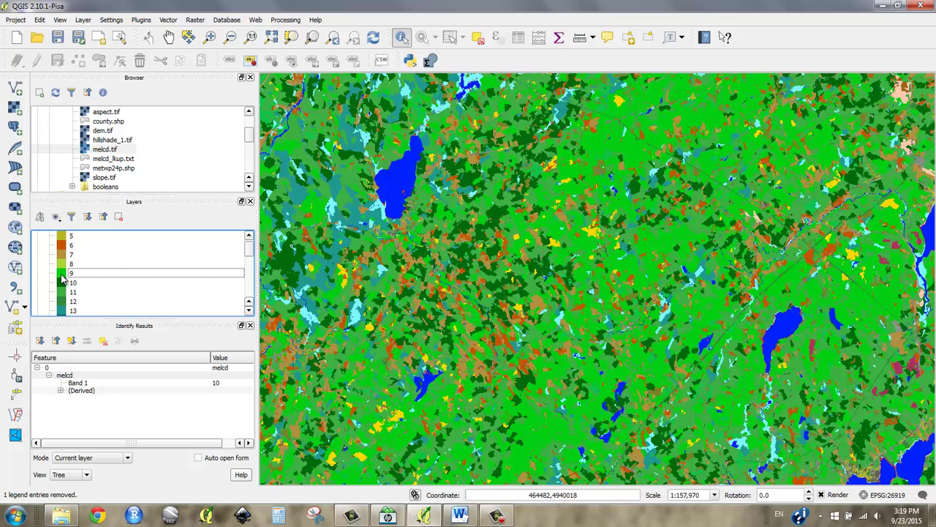
pyautogui.doubleClick(62, 277)
pyautogui.click(238, 124)
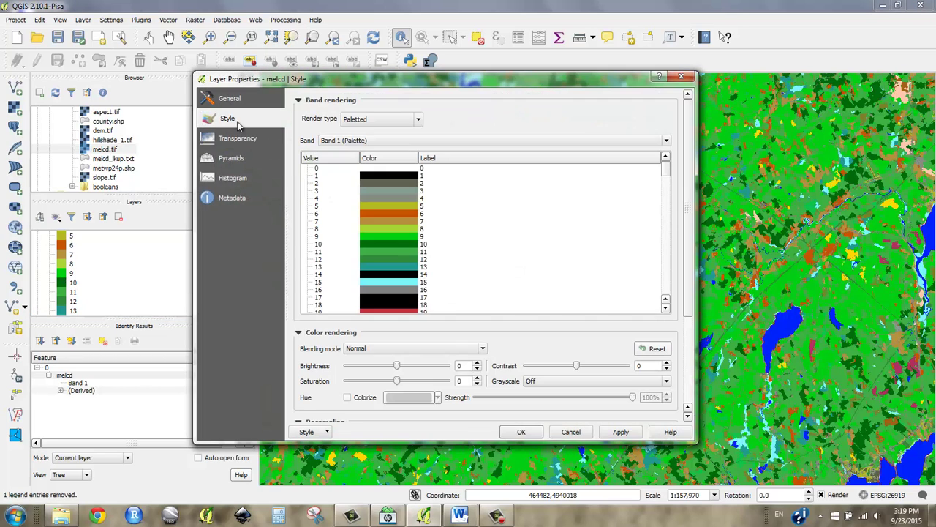
pyautogui.scroll(-1, 461, 283)
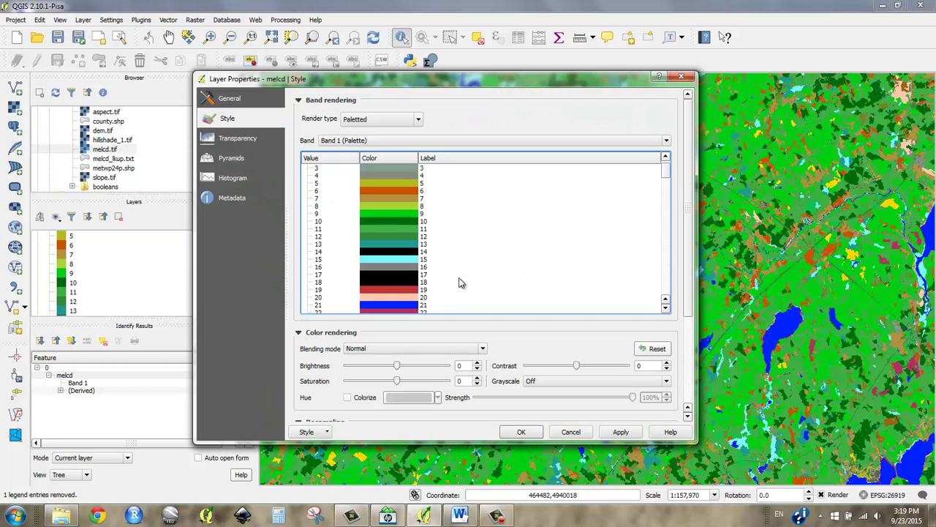
pyautogui.doubleClick(396, 213)
pyautogui.click(404, 147)
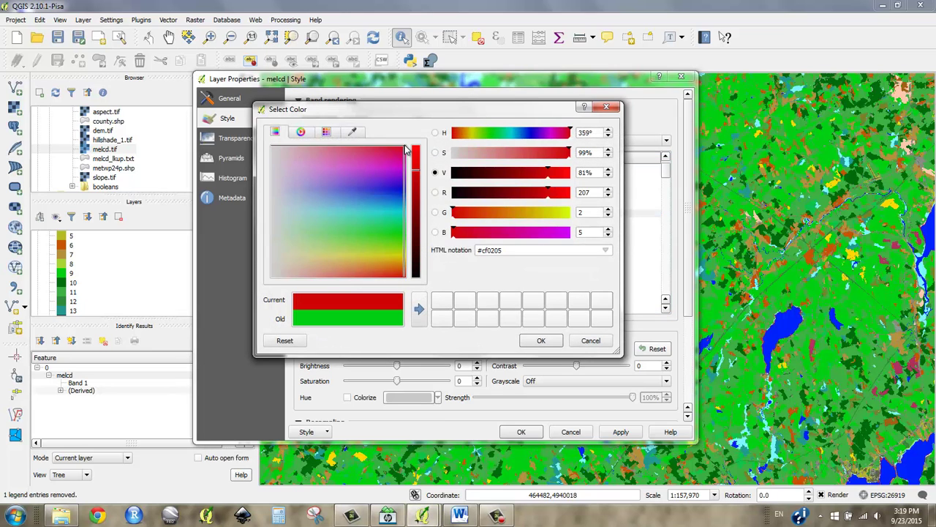
pyautogui.click(540, 339)
# Recolour classes 10 (#f40004) and 11 red as well.
pyautogui.click(407, 222)
pyautogui.doubleClick(407, 230)
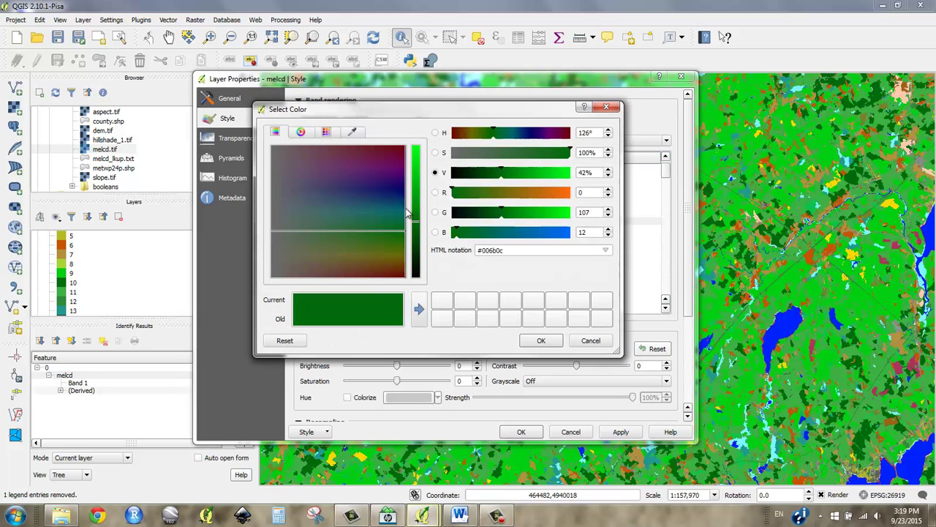
pyautogui.click(405, 149)
pyautogui.click(416, 153)
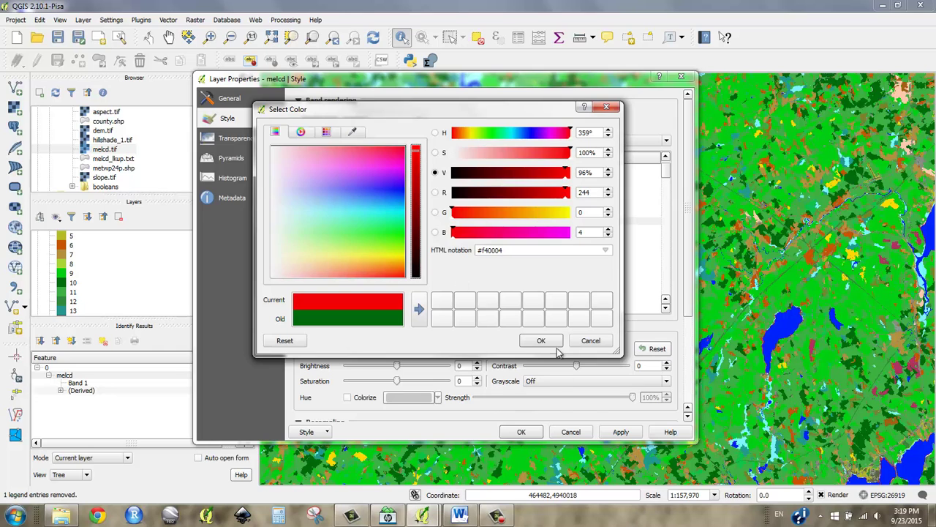
pyautogui.click(541, 340)
pyautogui.click(411, 231)
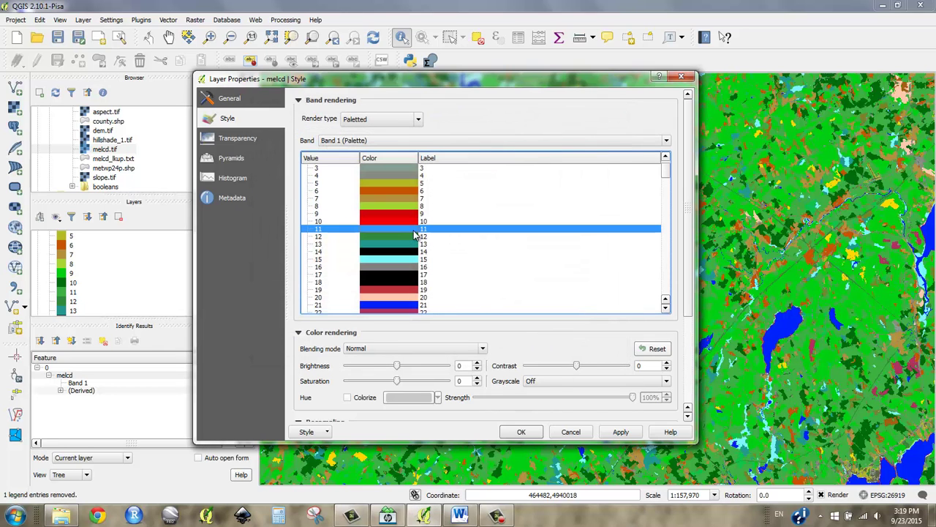
pyautogui.doubleClick(414, 234)
pyautogui.click(404, 148)
pyautogui.click(542, 340)
pyautogui.click(520, 432)
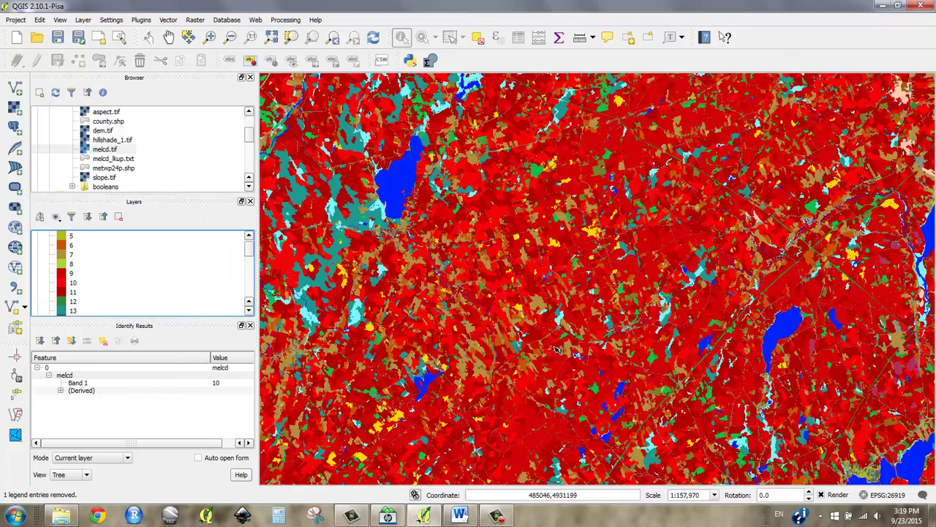
pyautogui.scroll(-1, 516, 330)
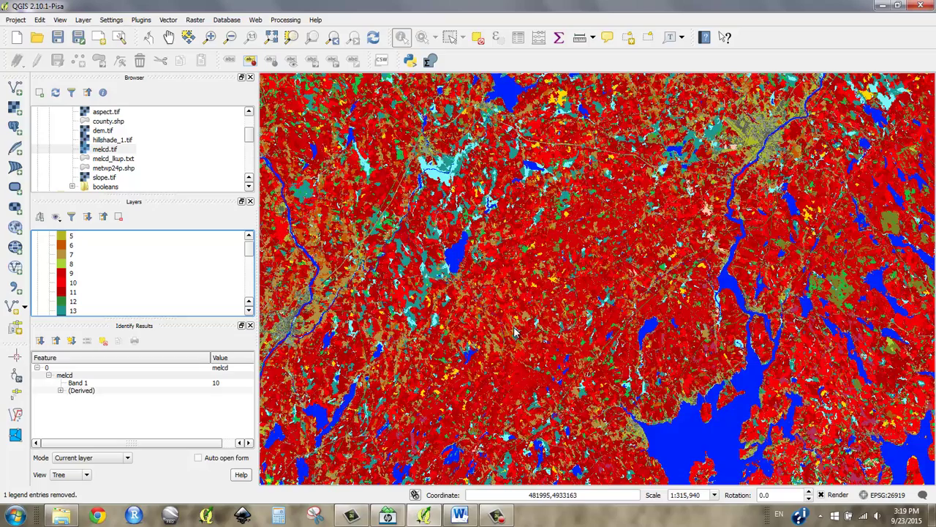
pyautogui.scroll(-1, 516, 330)
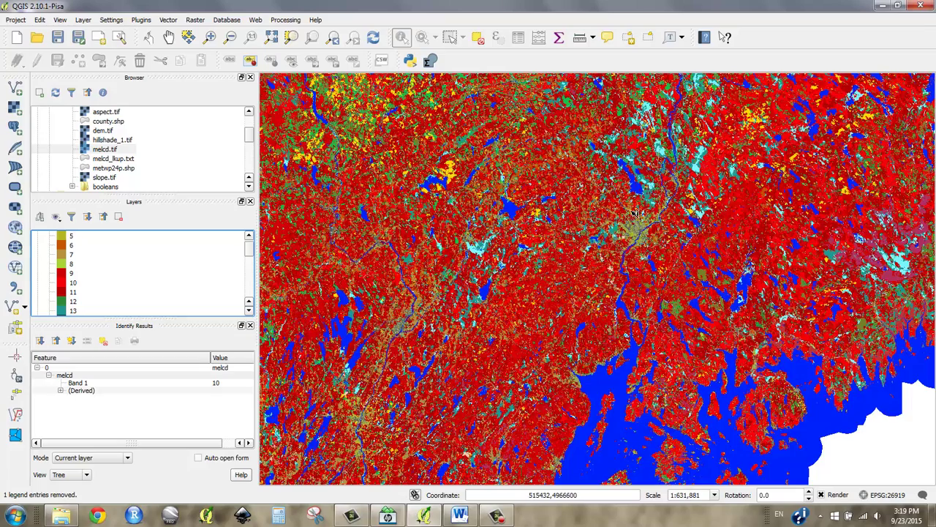
pyautogui.scroll(-1, 607, 228)
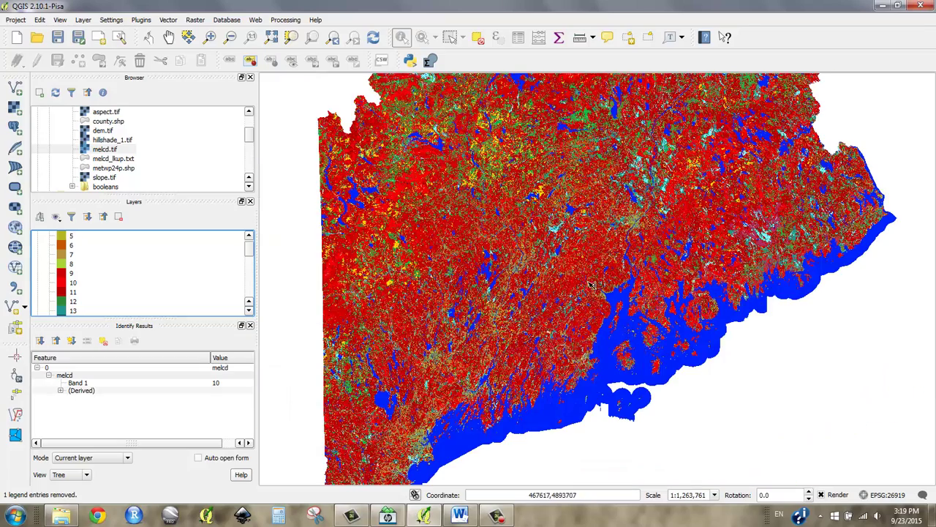
pyautogui.scroll(1, 592, 286)
pyautogui.scroll(1, 596, 307)
pyautogui.scroll(1, 667, 339)
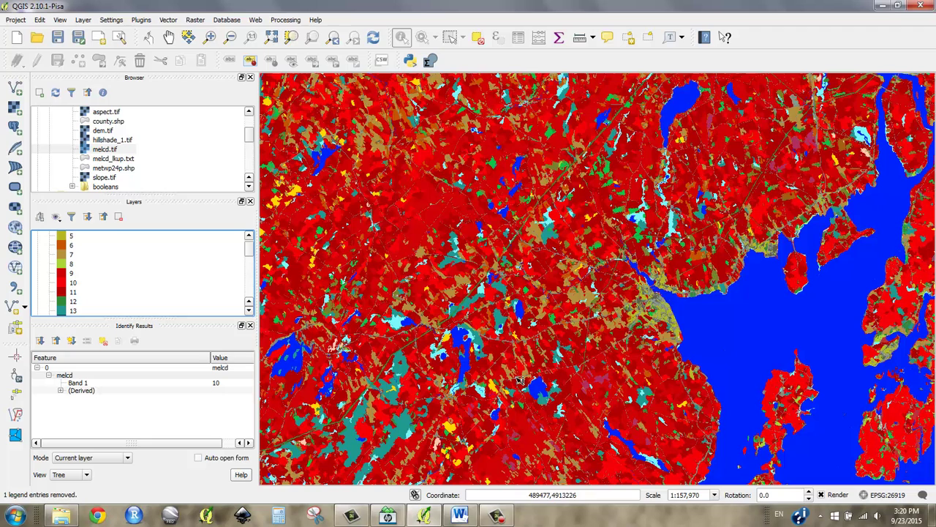
# Build the Raster Calculator expression "melcd@1" = 9 OR "melcd@1" = 10 OR "melcd@1" = 11.
pyautogui.click(195, 19)
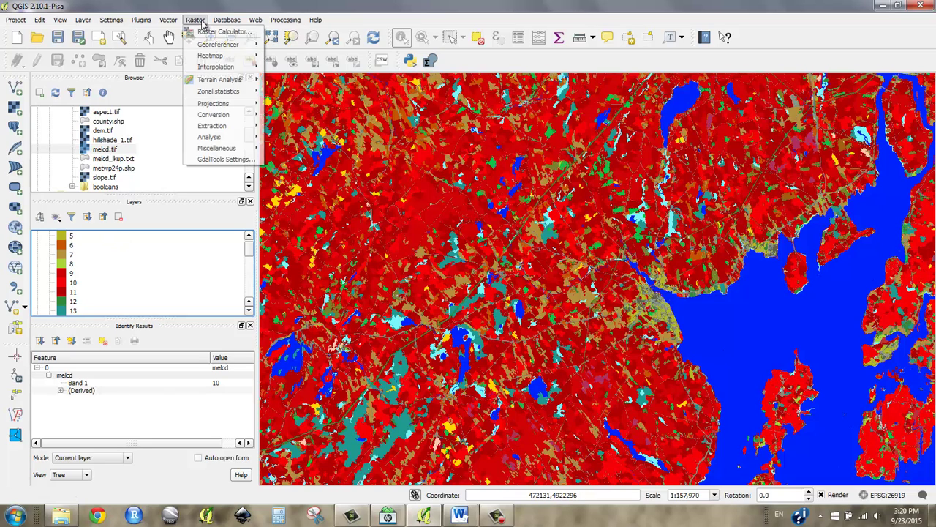
pyautogui.click(209, 32)
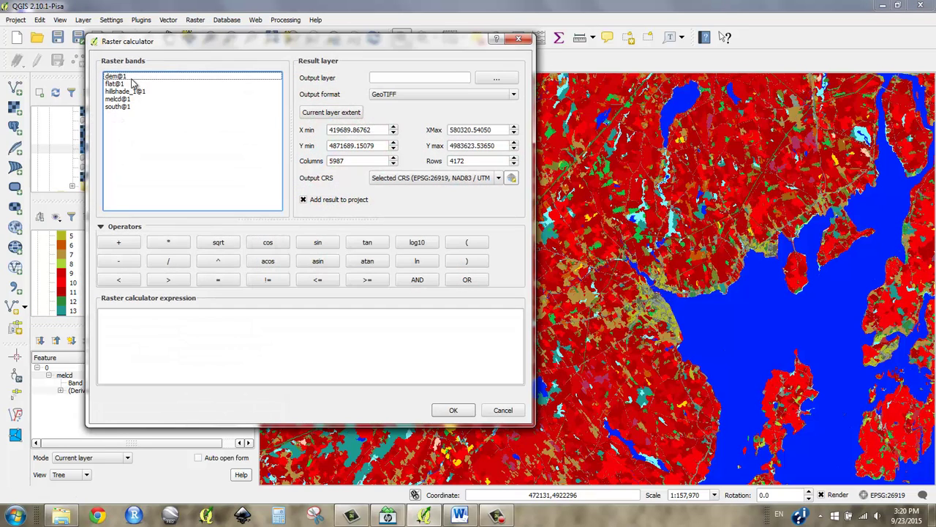
pyautogui.doubleClick(119, 100)
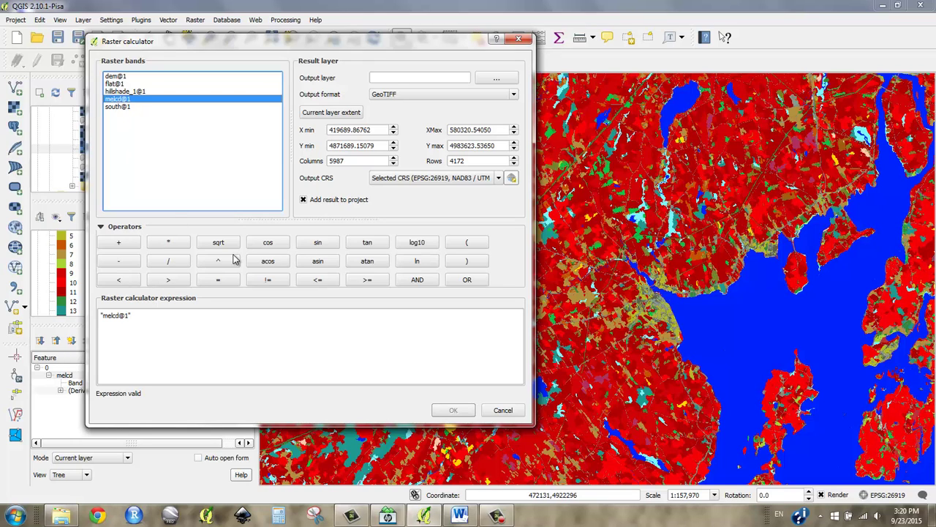
pyautogui.click(218, 280)
pyautogui.click(229, 321)
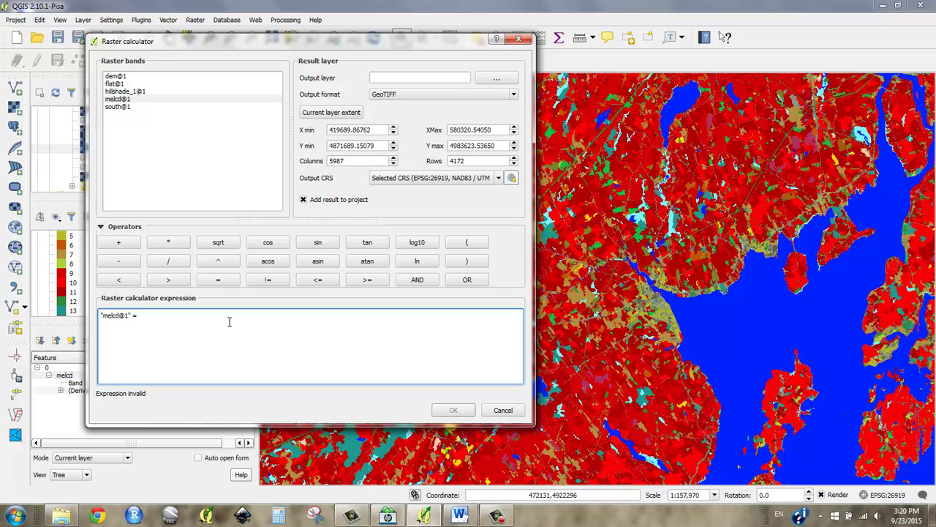
pyautogui.click(469, 283)
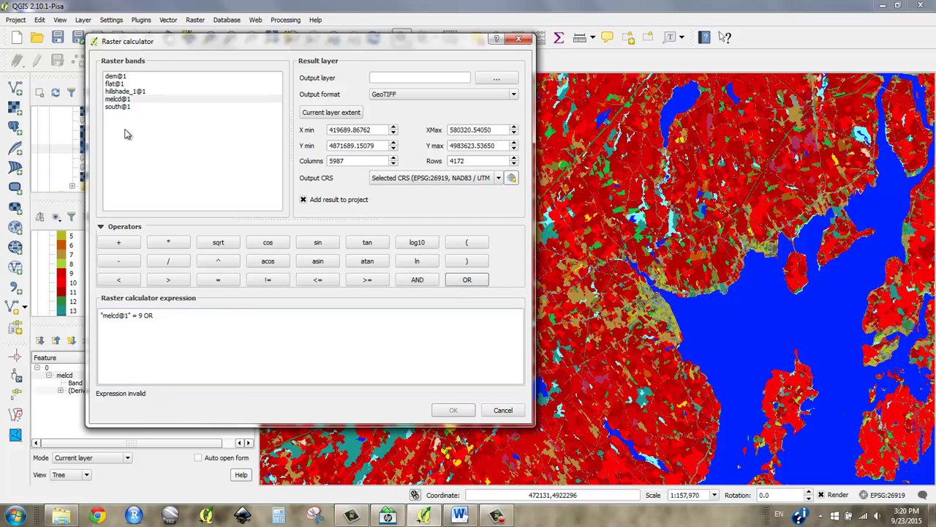
pyautogui.doubleClick(125, 100)
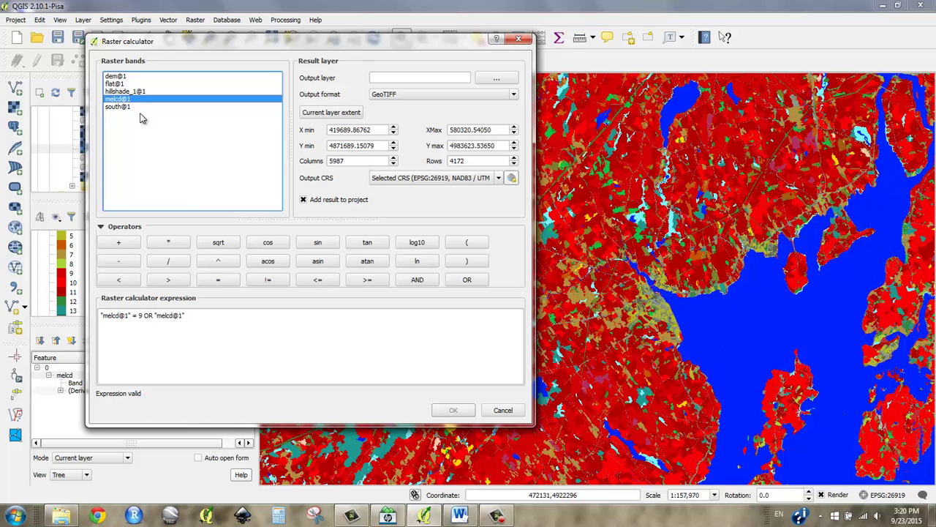
pyautogui.click(220, 280)
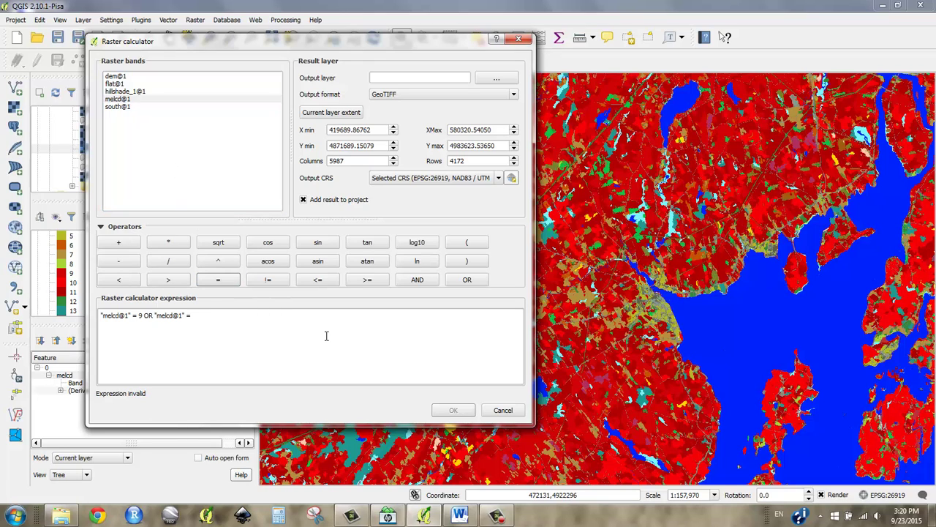
pyautogui.click(371, 330)
pyautogui.write('10')
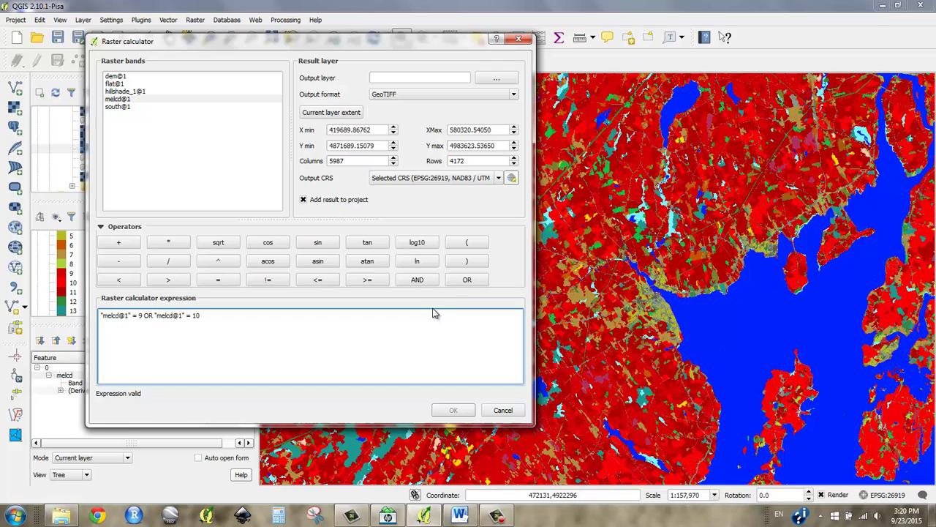
pyautogui.click(467, 282)
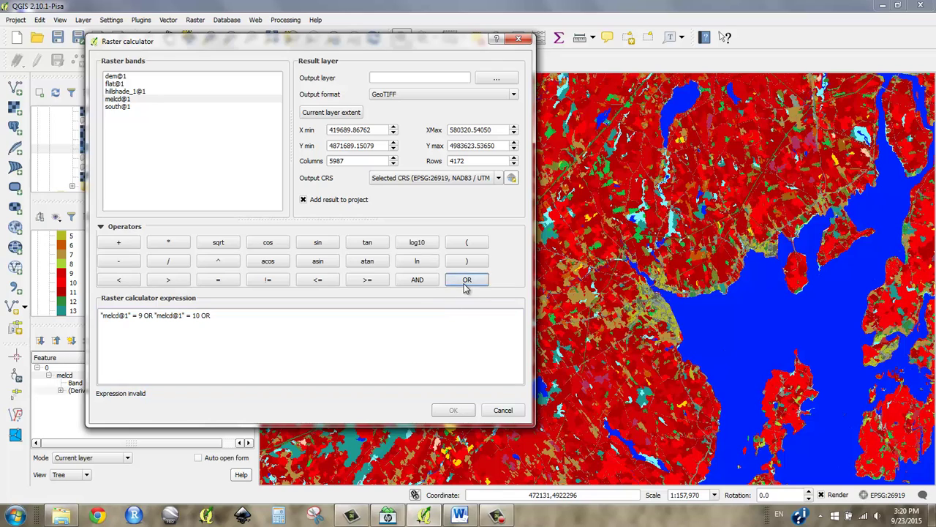
pyautogui.doubleClick(120, 98)
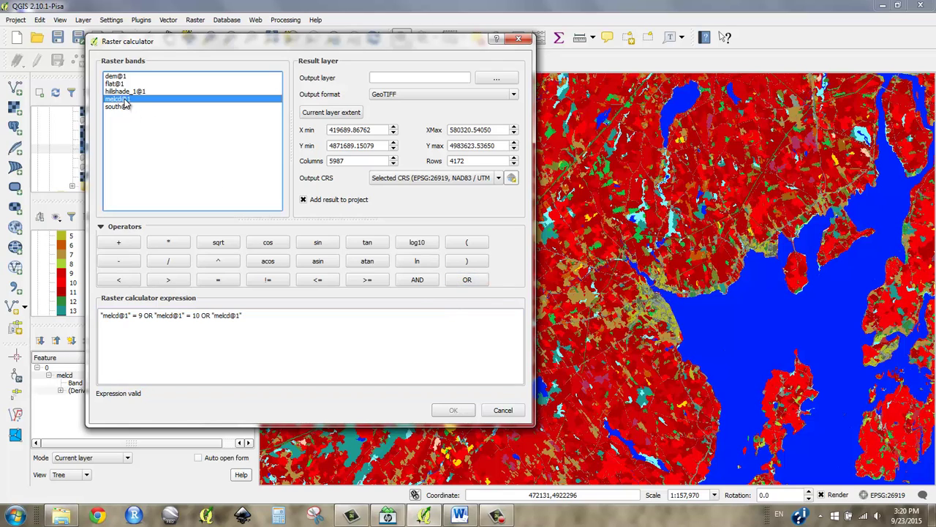
pyautogui.click(231, 283)
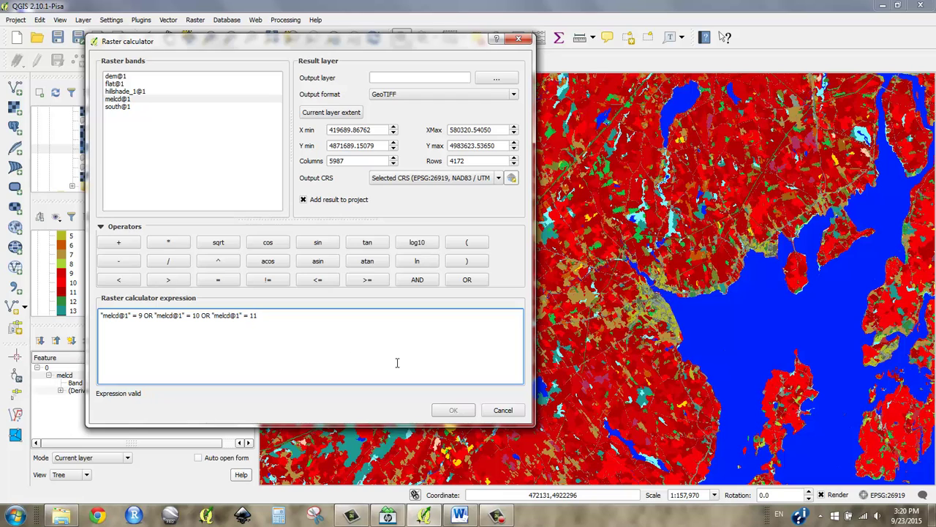
# Save the result as woods in Week2_data/booleans and run the calculation.
pyautogui.click(496, 78)
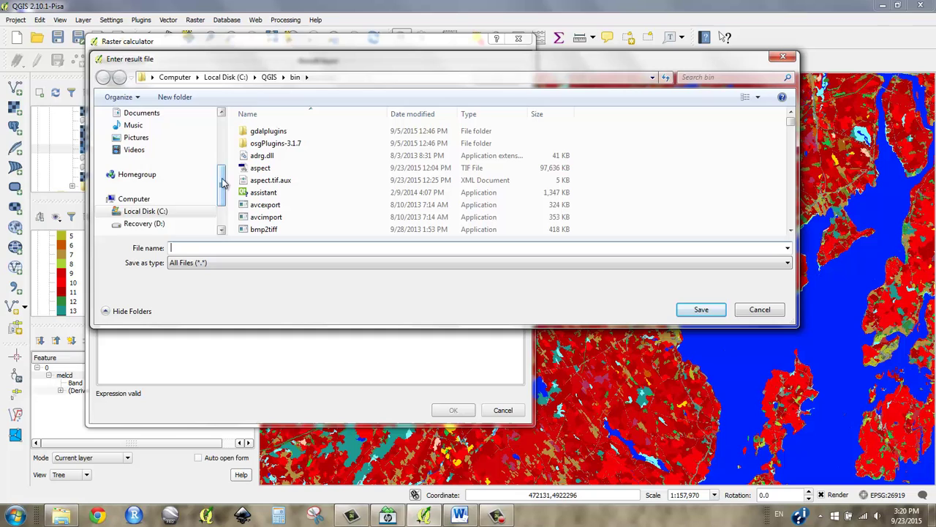
pyautogui.scroll(5, 161, 168)
pyautogui.click(136, 130)
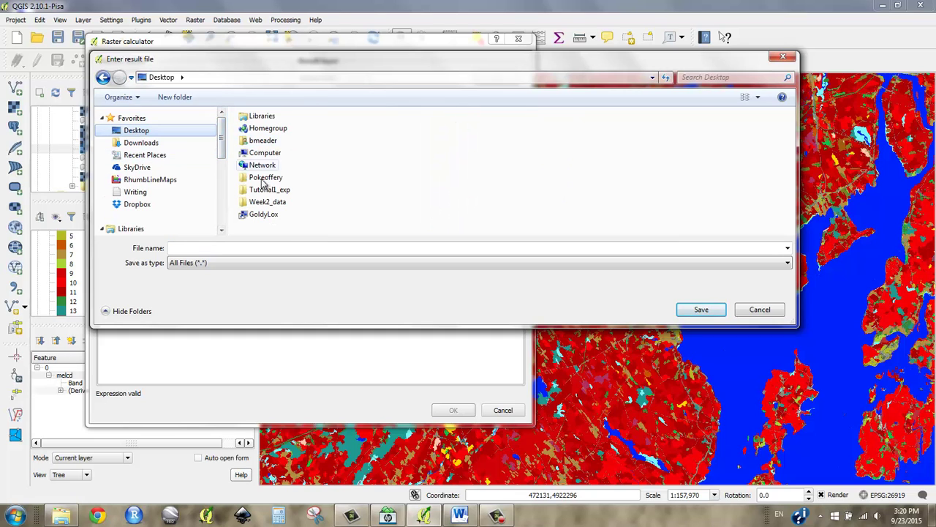
pyautogui.doubleClick(271, 202)
pyautogui.doubleClick(279, 157)
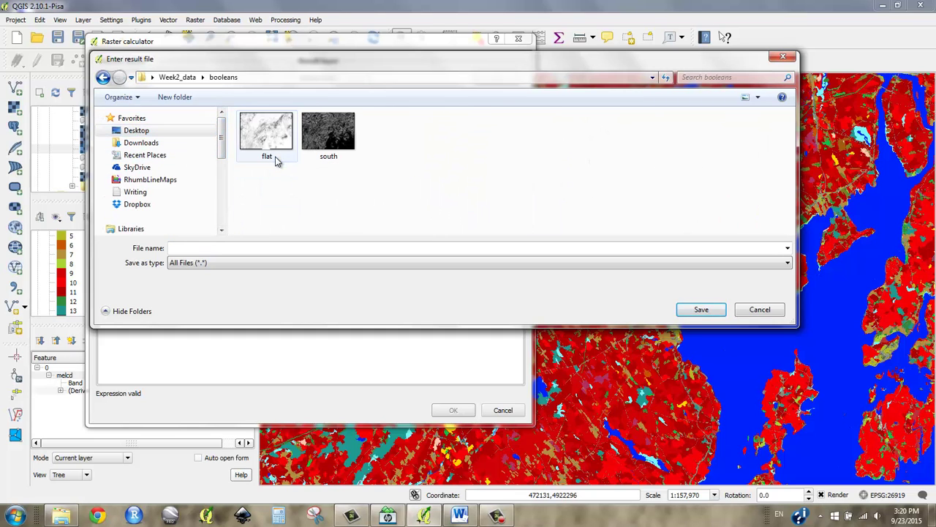
pyautogui.click(322, 244)
pyautogui.write('woods')
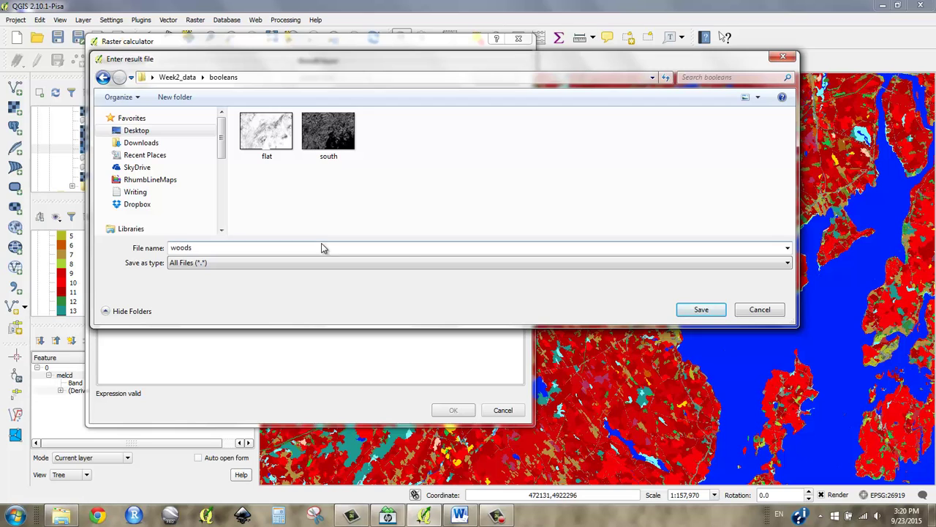
pyautogui.press('Return')
pyautogui.click(447, 410)
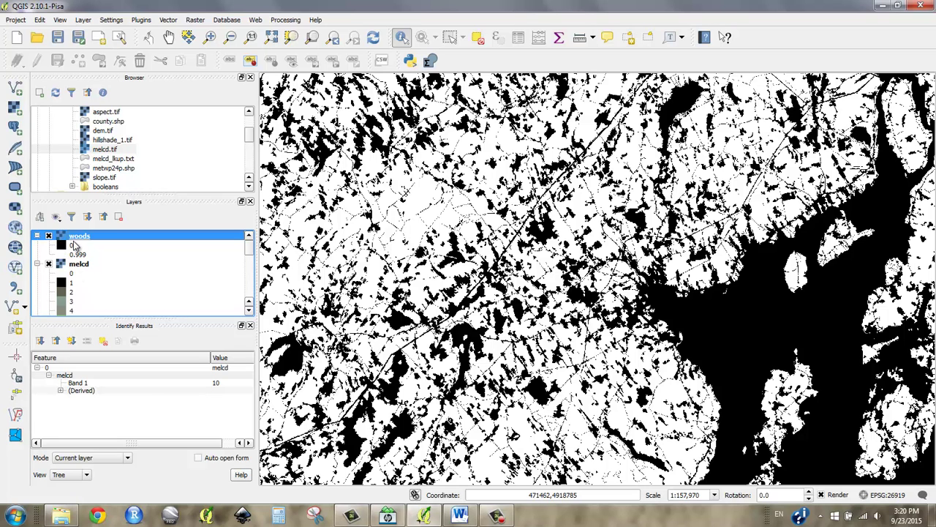
# Zoom in and repeatedly toggle the woods layer to compare it with the land cover beneath.
pyautogui.scroll(2, 449, 334)
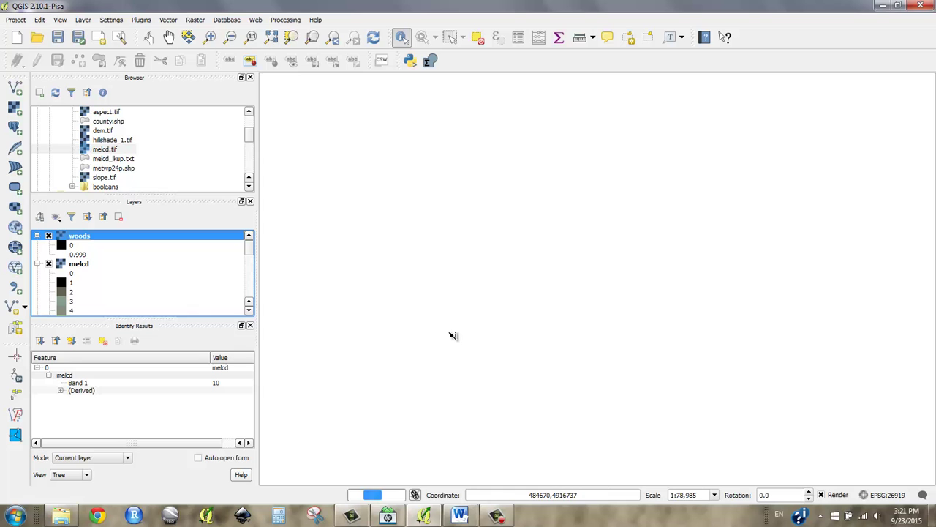
pyautogui.scroll(2, 433, 327)
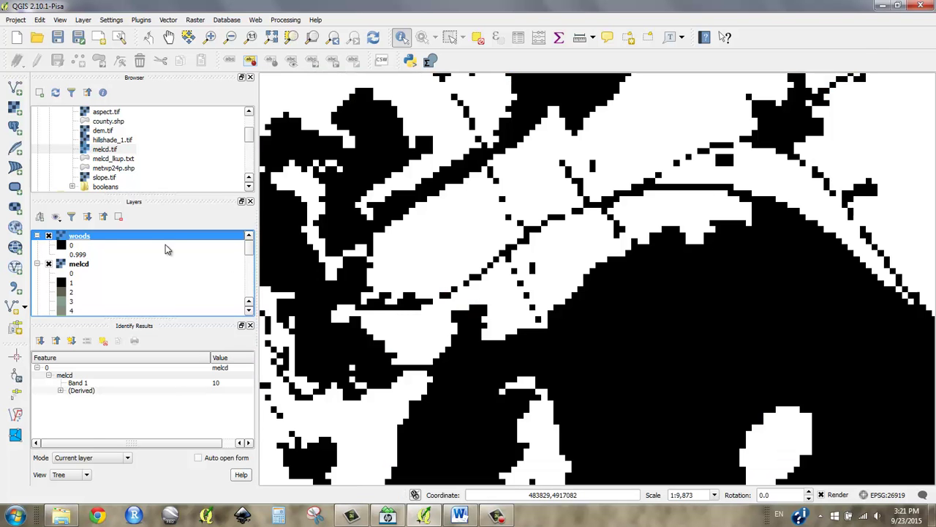
pyautogui.click(48, 236)
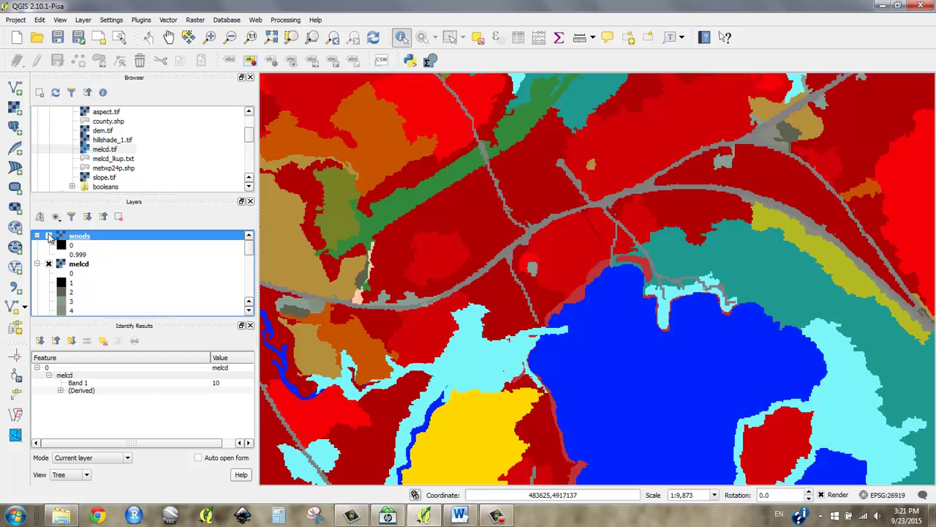
pyautogui.click(48, 236)
pyautogui.click(48, 236)
pyautogui.click(48, 236)
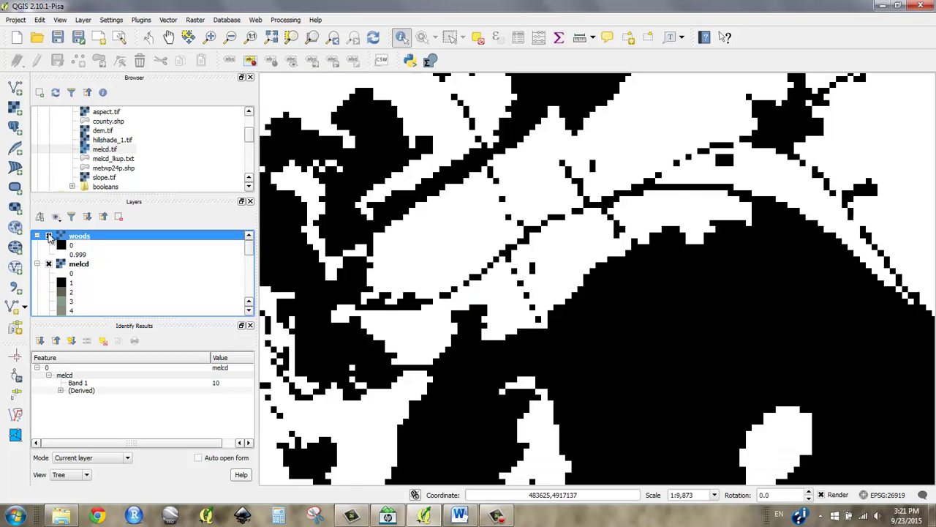
pyautogui.click(48, 235)
pyautogui.click(48, 236)
pyautogui.click(48, 236)
pyautogui.scroll(2, 382, 240)
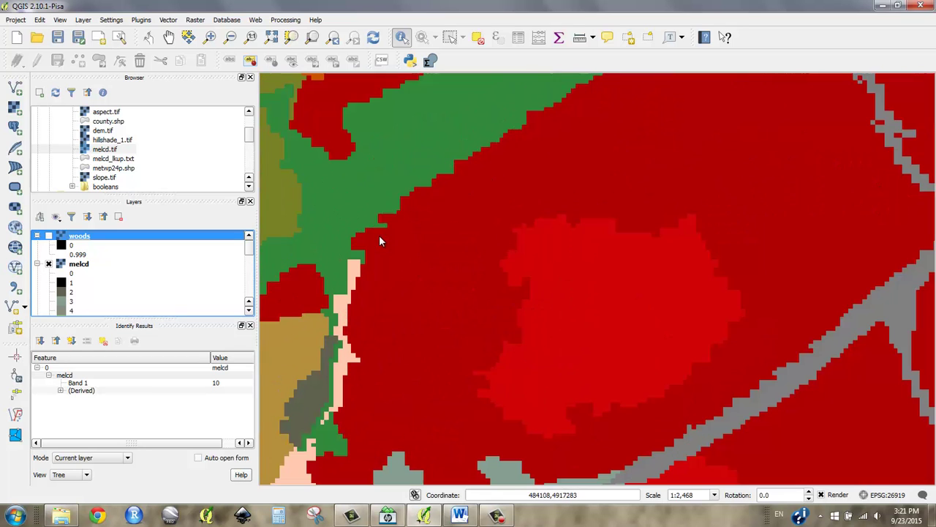
pyautogui.click(49, 236)
pyautogui.click(48, 235)
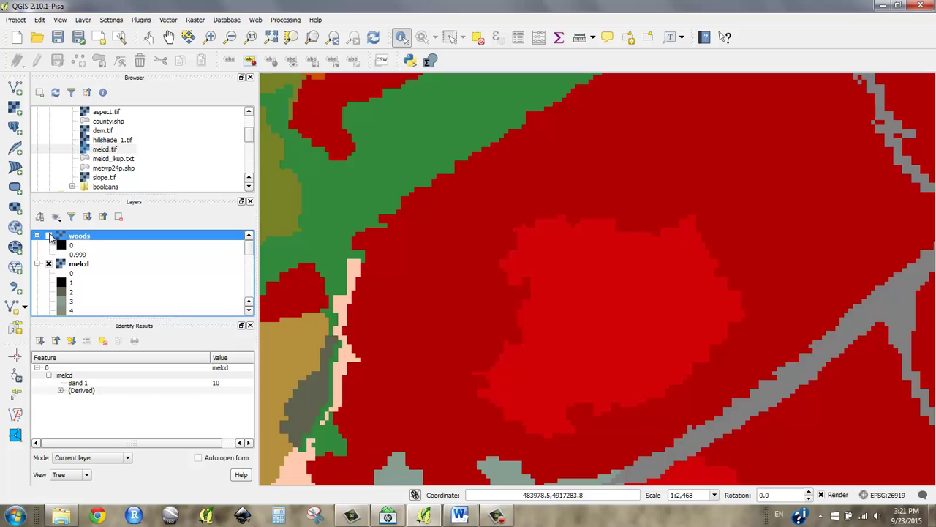
pyautogui.click(48, 236)
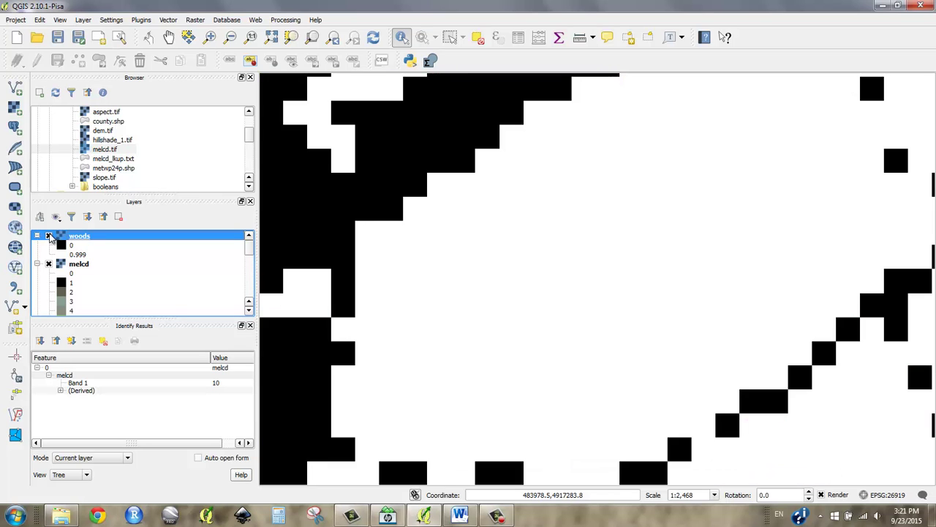
pyautogui.click(48, 235)
pyautogui.click(48, 236)
# Collapse the melcd and woods legend entries, then compare woods against the grey layer, leaving woods hidden.
pyautogui.click(37, 264)
pyautogui.click(38, 236)
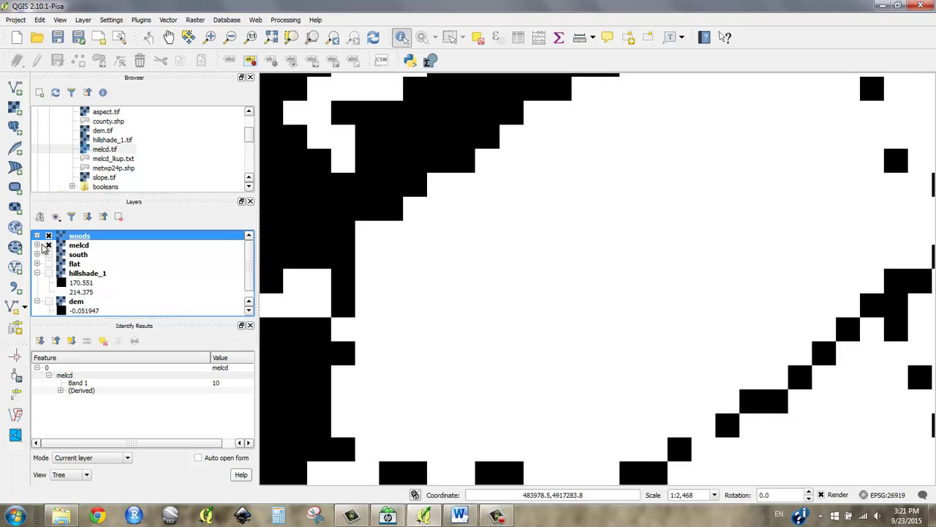
pyautogui.click(48, 236)
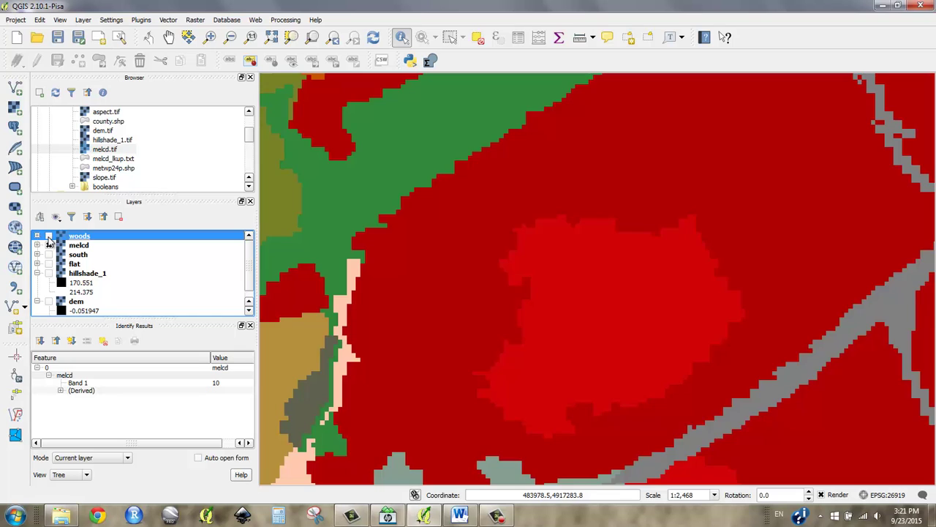
pyautogui.click(48, 236)
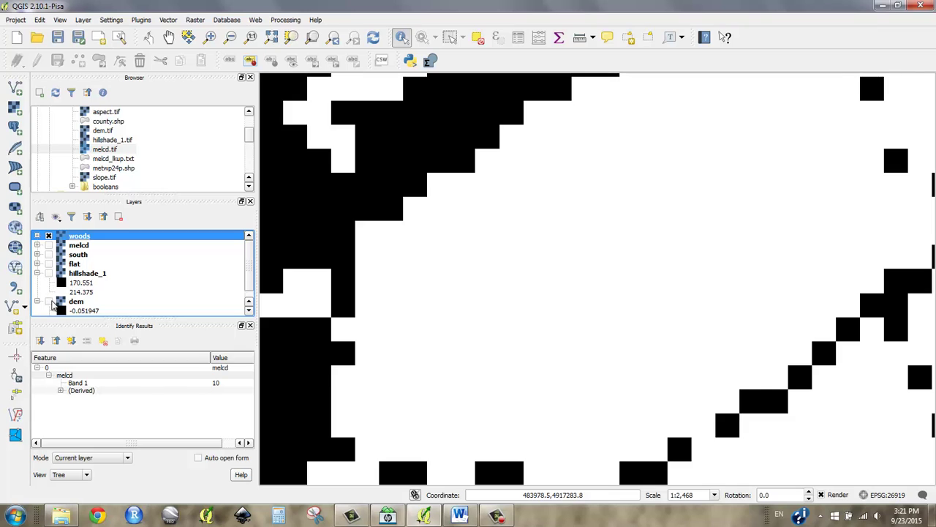
pyautogui.click(48, 236)
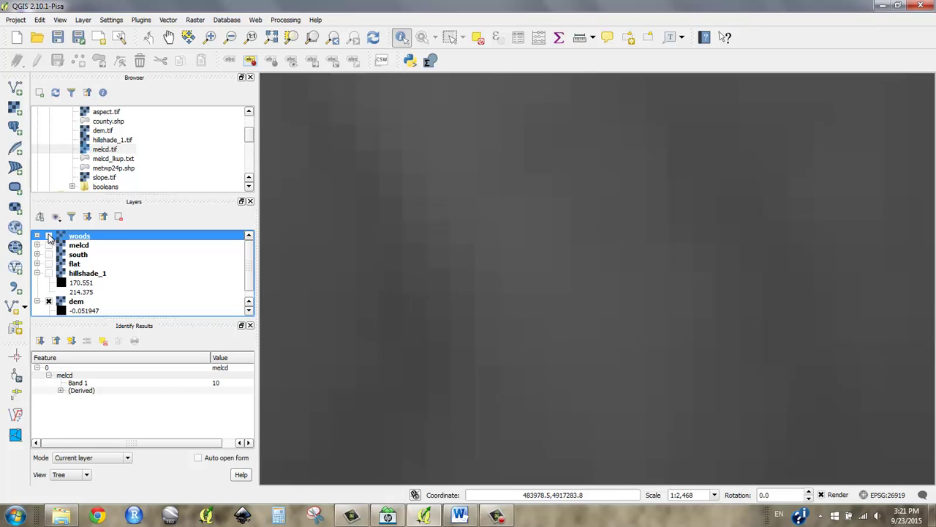
pyautogui.click(49, 236)
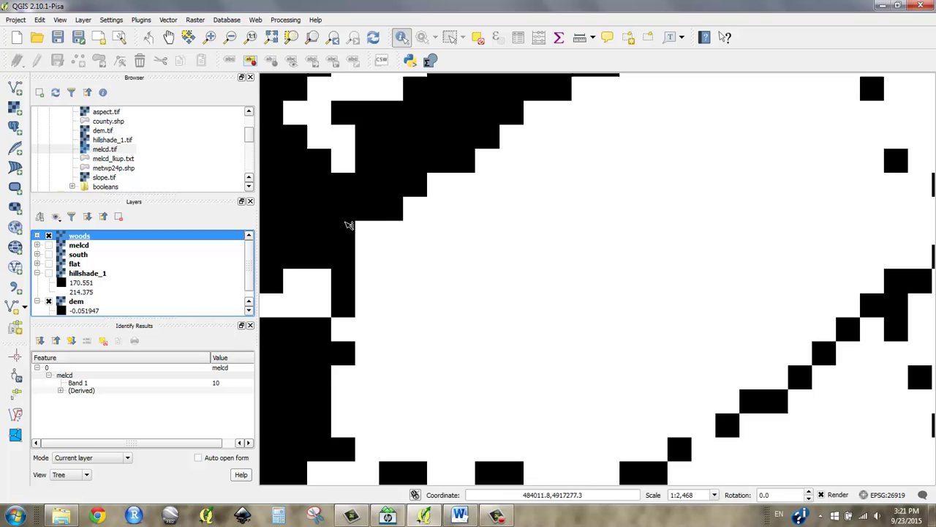
pyautogui.scroll(3, 383, 206)
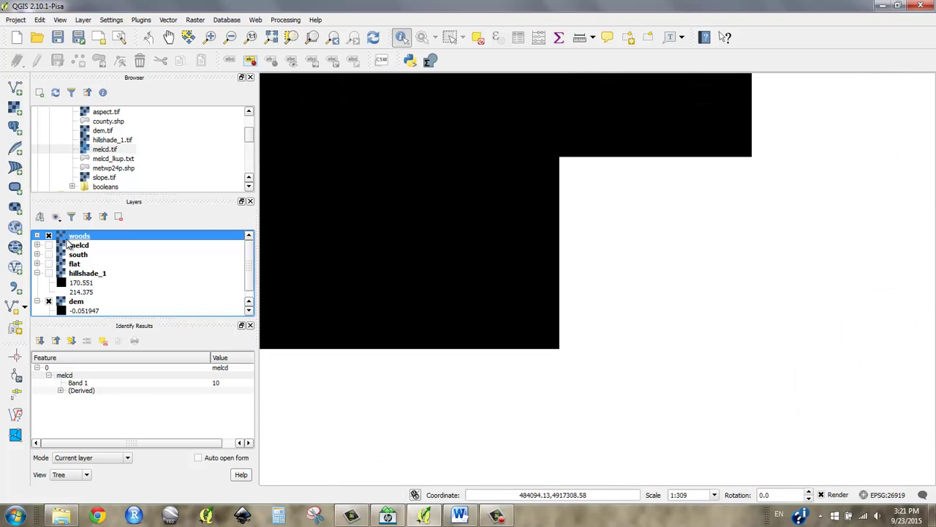
pyautogui.click(48, 236)
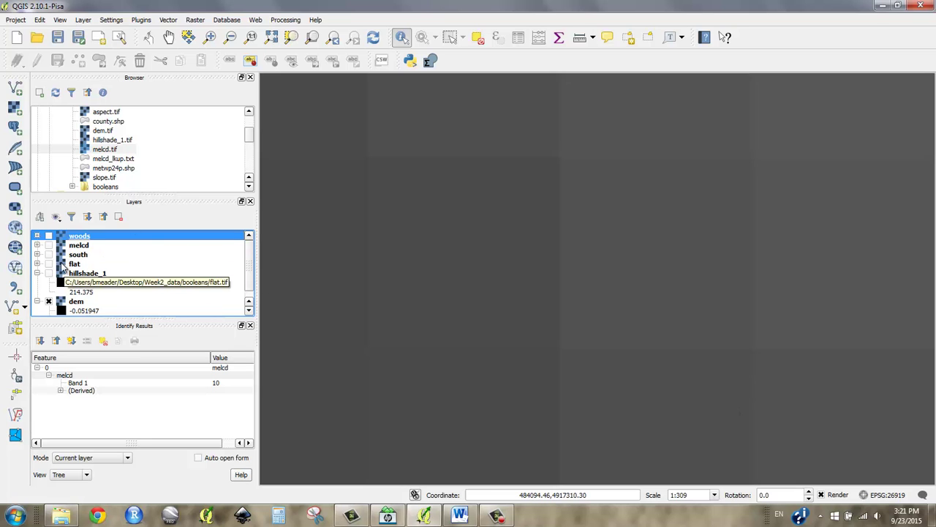
# Flash the melcd land-cover map, then toggle woods on and off to compare it with melcd colours.
pyautogui.click(49, 245)
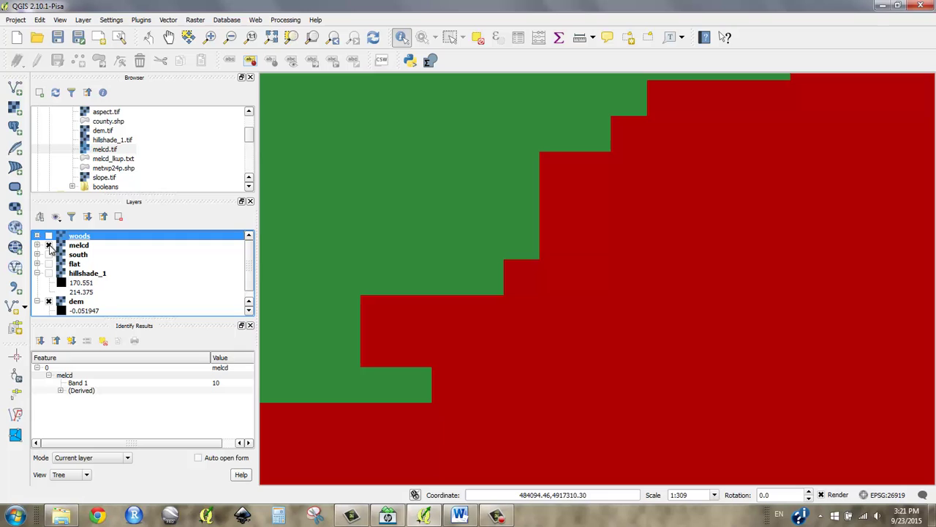
pyautogui.click(48, 245)
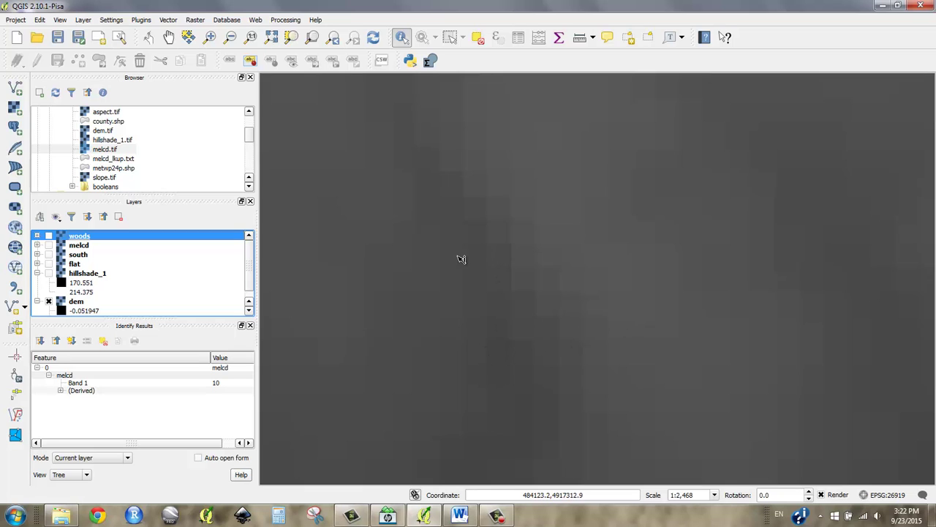
pyautogui.click(49, 235)
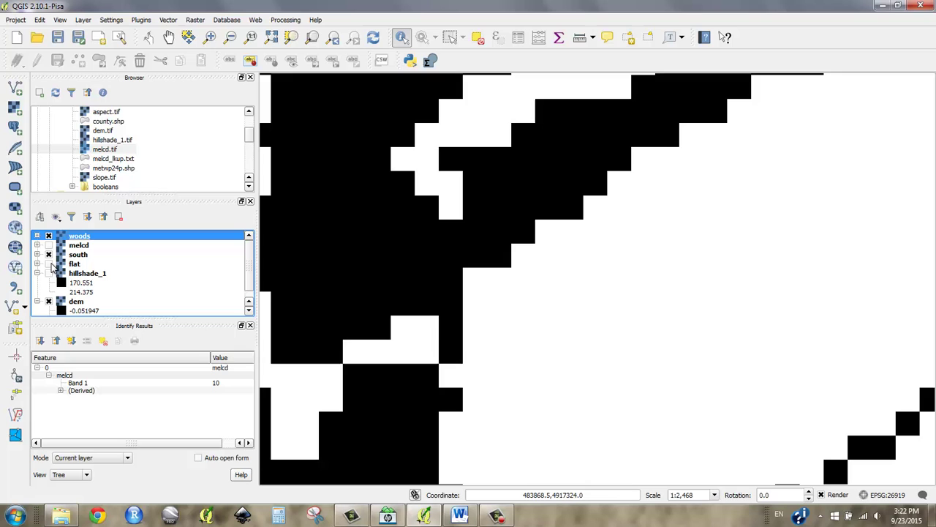
pyautogui.click(49, 235)
pyautogui.click(48, 236)
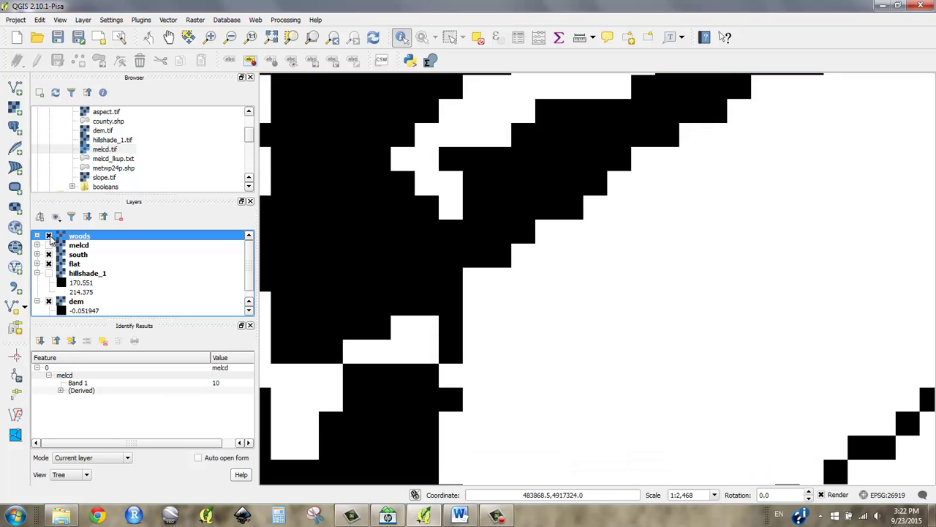
pyautogui.click(48, 235)
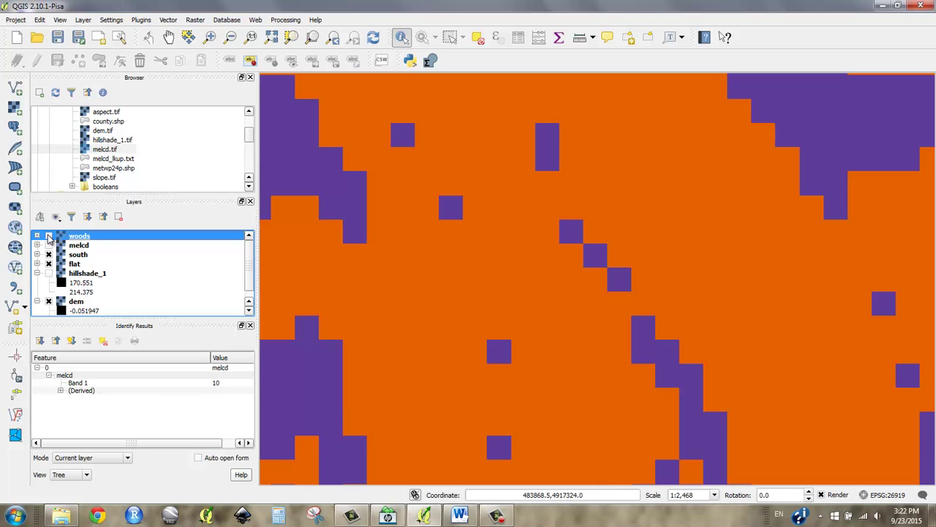
pyautogui.click(48, 236)
pyautogui.scroll(-1, 504, 266)
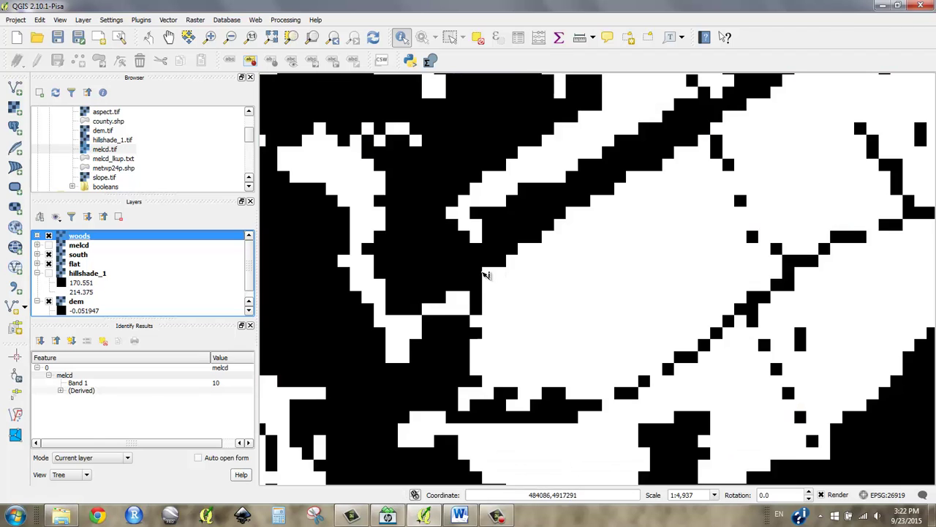
pyautogui.click(48, 235)
pyautogui.click(49, 236)
# Switch off south and flat, show melcd under woods, zoom out, then turn south on and hide melcd and woods.
pyautogui.click(48, 246)
pyautogui.click(48, 254)
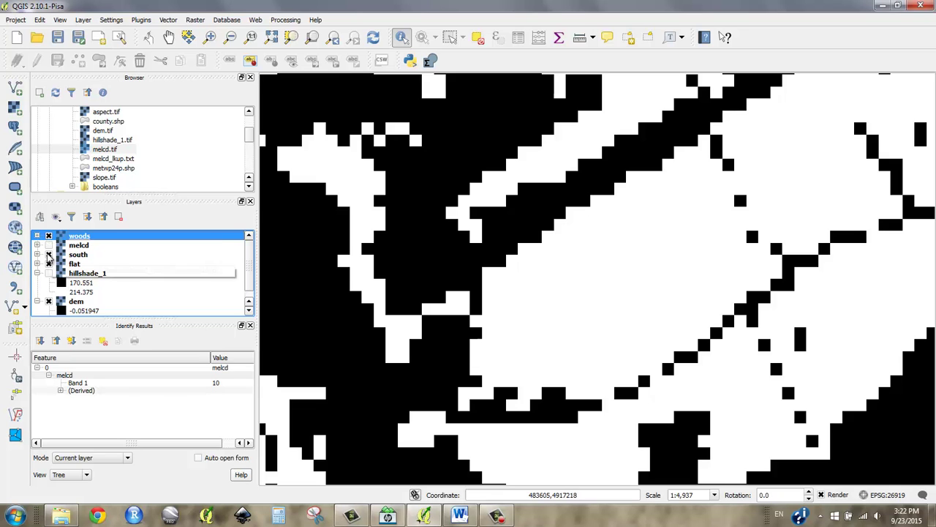
pyautogui.click(48, 236)
pyautogui.click(48, 245)
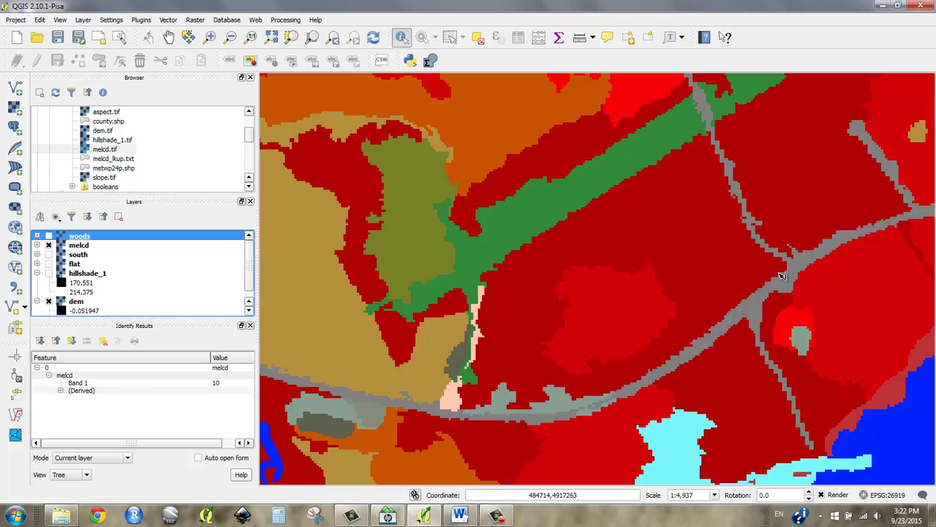
pyautogui.click(49, 236)
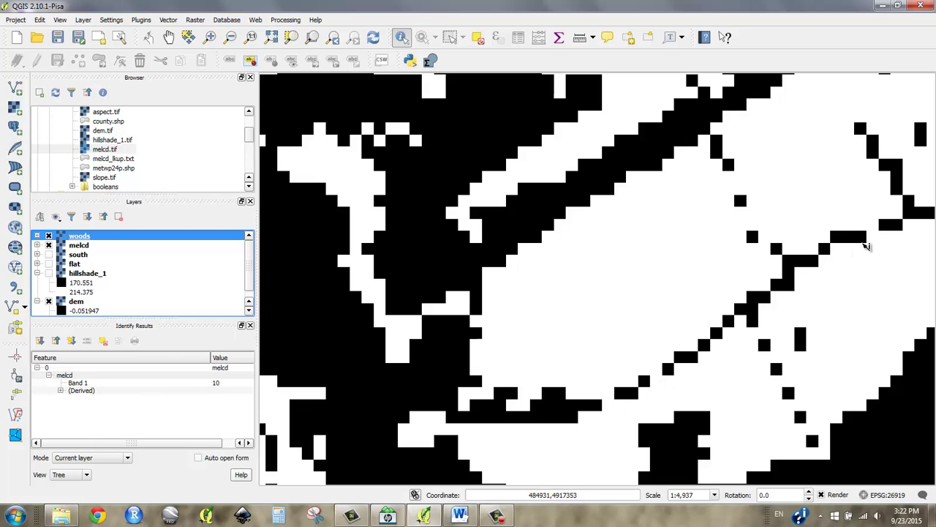
pyautogui.scroll(-1, 404, 332)
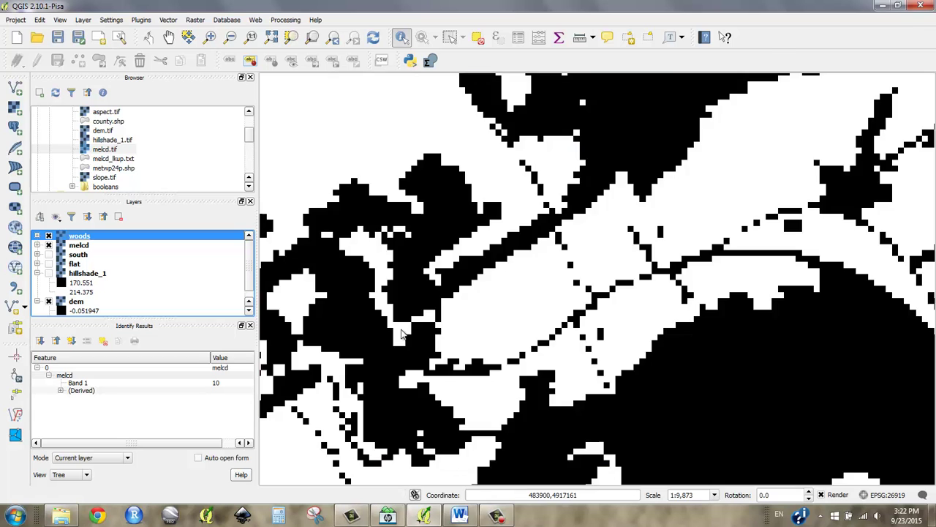
pyautogui.scroll(-1, 403, 333)
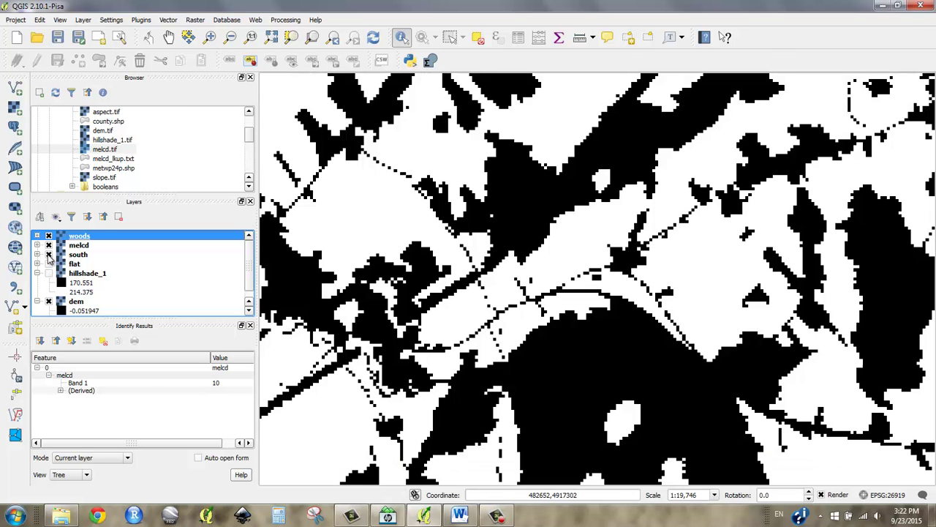
pyautogui.click(48, 254)
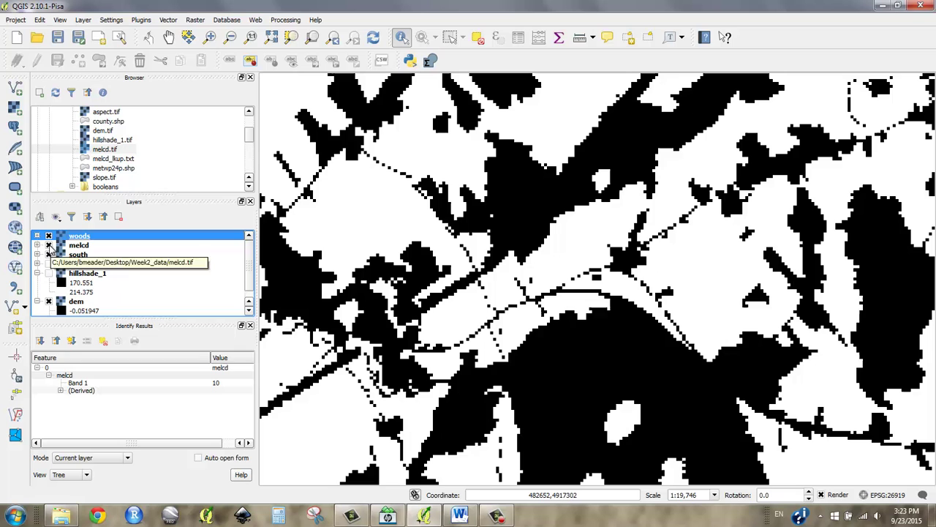
pyautogui.click(49, 245)
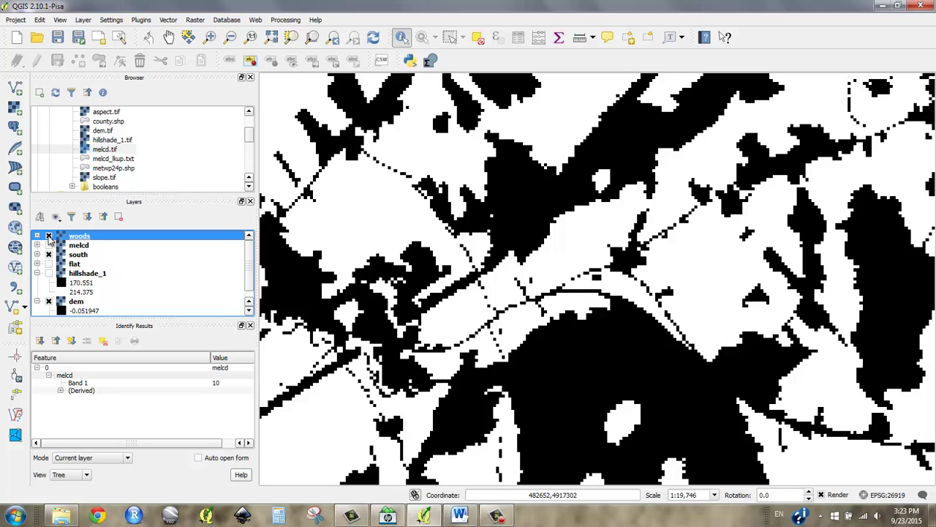
pyautogui.click(49, 236)
# Turn the woods, melcd and flat layers back on.
pyautogui.click(48, 237)
pyautogui.click(49, 244)
pyautogui.click(48, 264)
# Run Raster Calculator with "woods@1" * "south@1" * "flat@1" into output file ideal_spots in booleans.
pyautogui.click(194, 19)
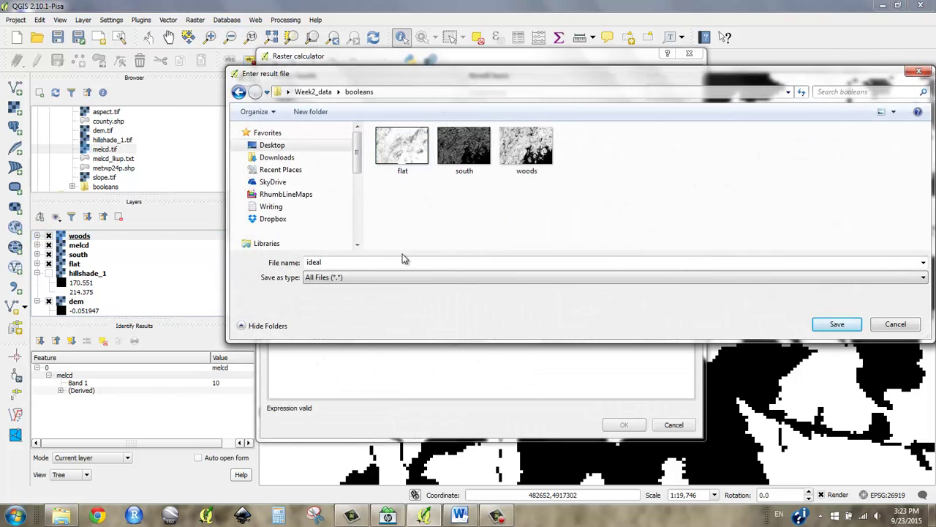
pyautogui.click(403, 261)
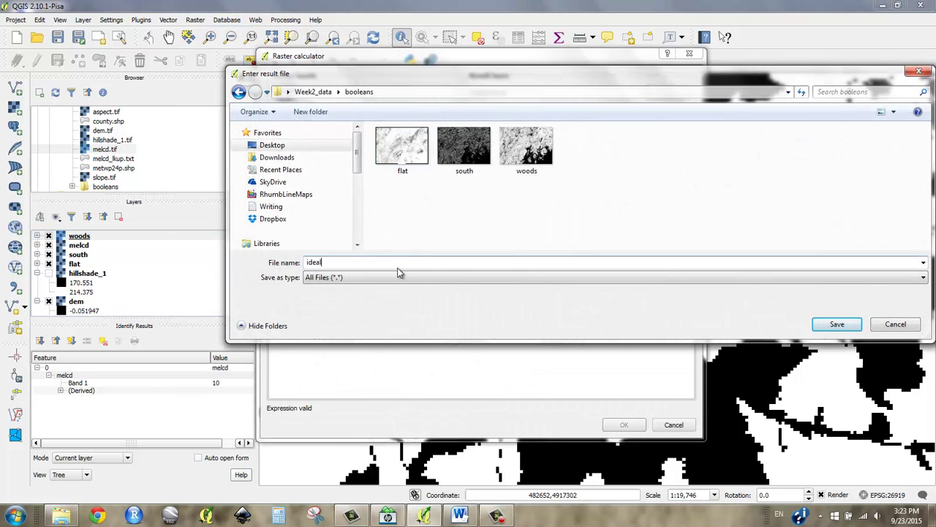
pyautogui.write('ideal_spots')
pyautogui.press('Return')
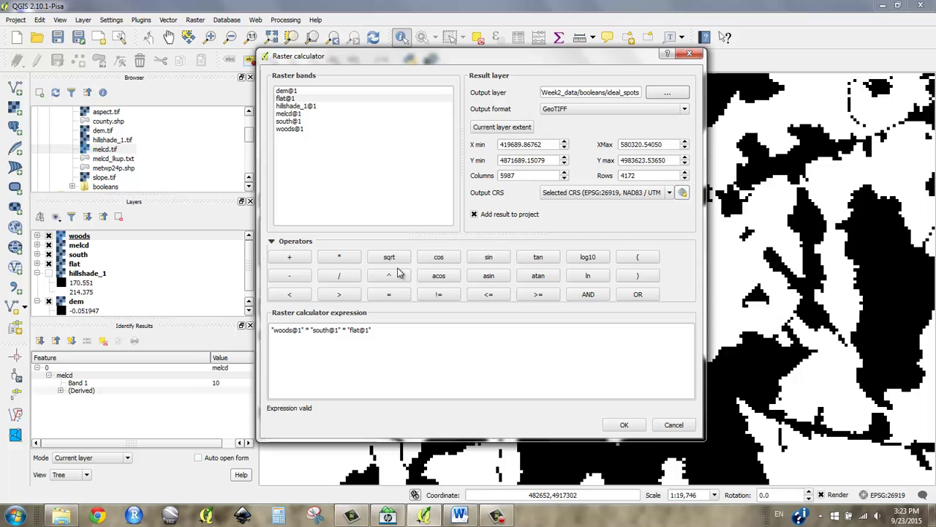
pyautogui.click(626, 426)
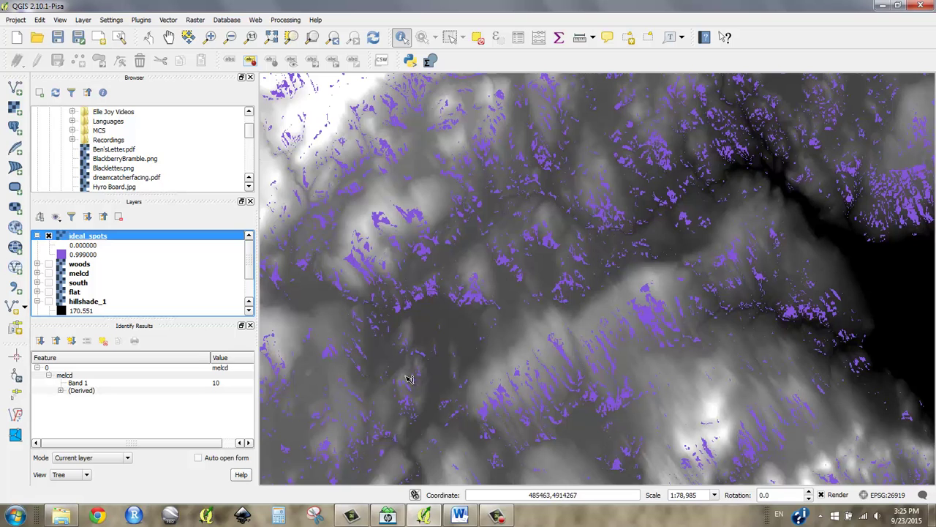
# Zoom out and pan to inspect the purple ideal_spots cells across the grey DEM.
pyautogui.scroll(-1, 406, 378)
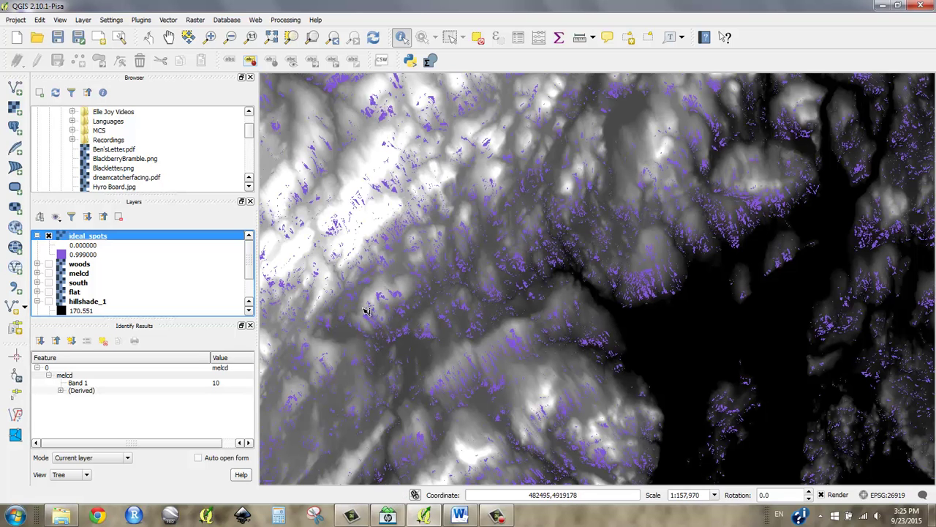
pyautogui.scroll(-1, 366, 311)
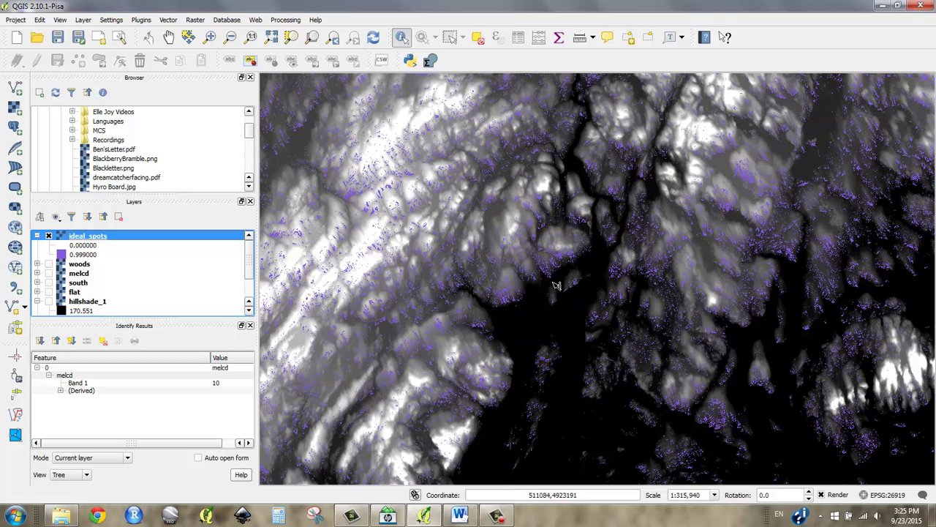
pyautogui.scroll(1, 452, 276)
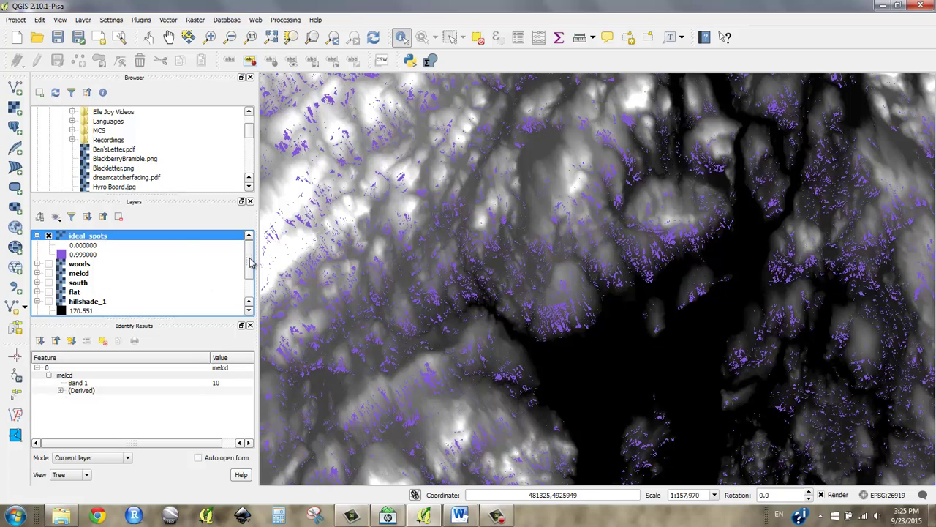
pyautogui.moveTo(249, 247); pyautogui.dragTo(249, 279)
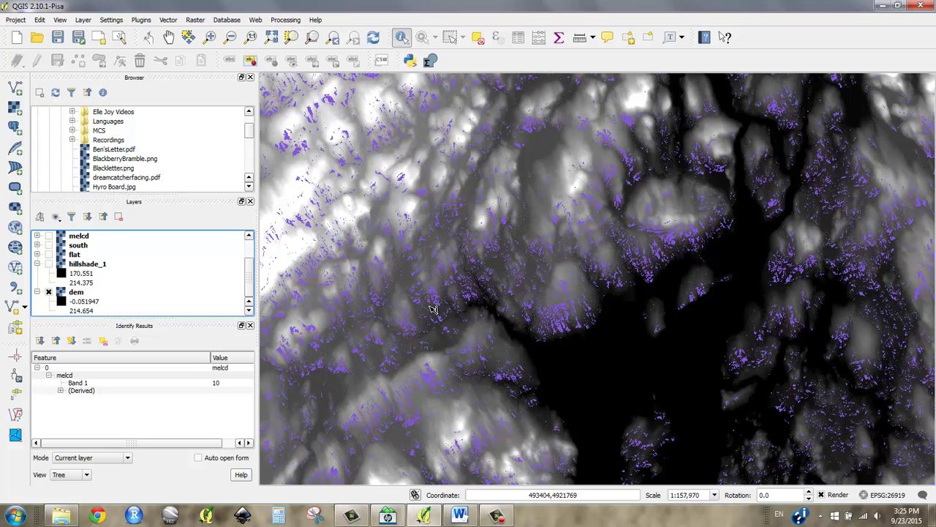
# Browse the Raster and Web menus.
pyautogui.click(195, 20)
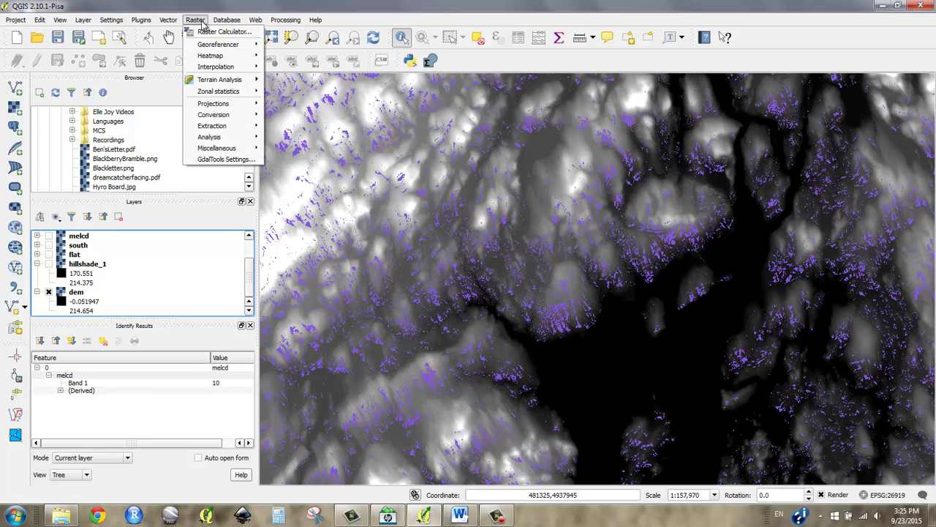
pyautogui.moveTo(212, 56)
pyautogui.moveTo(255, 20)
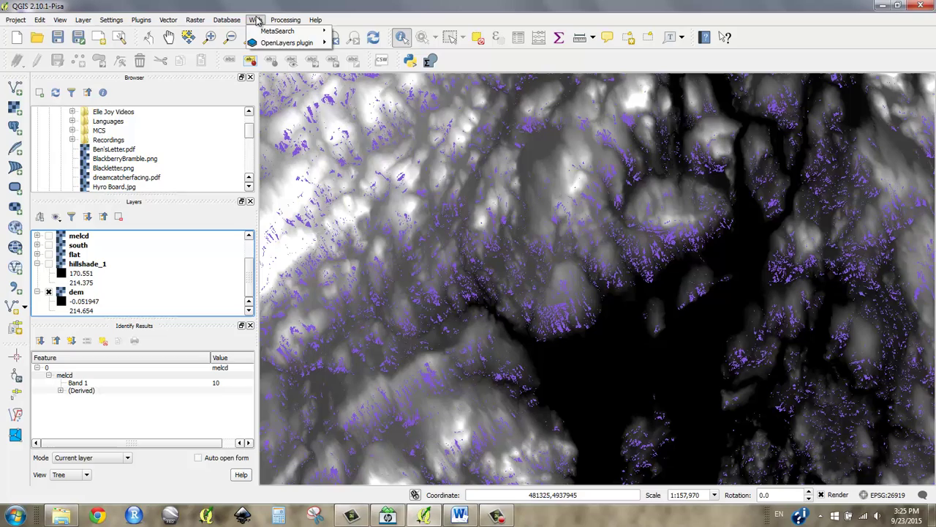